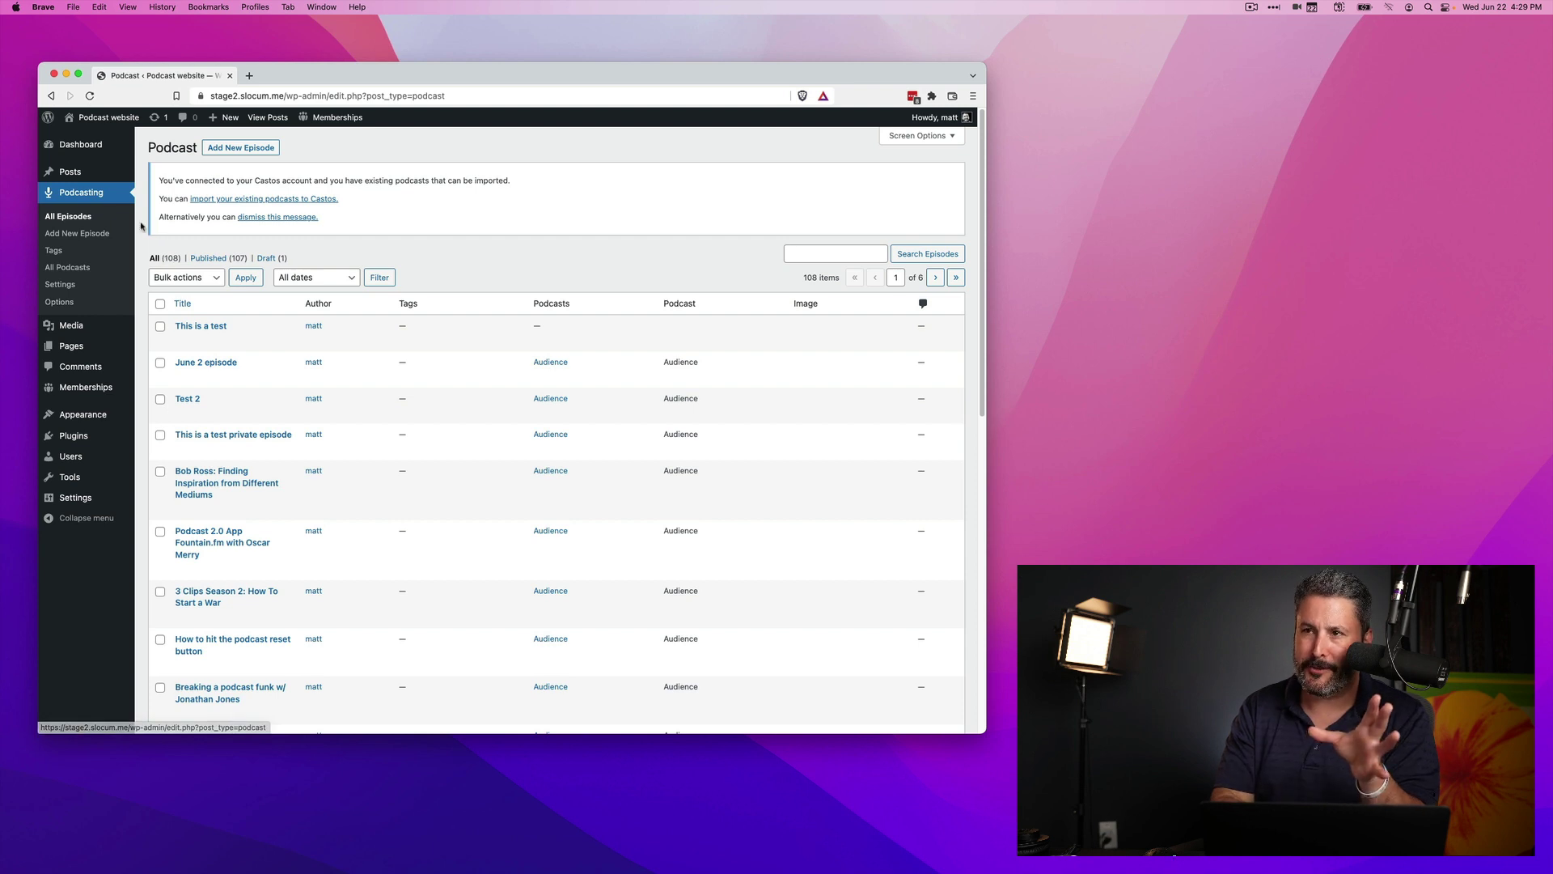
Open the Audience podcast's Edit Podcast page from the All Podcasts list.
click(102, 272)
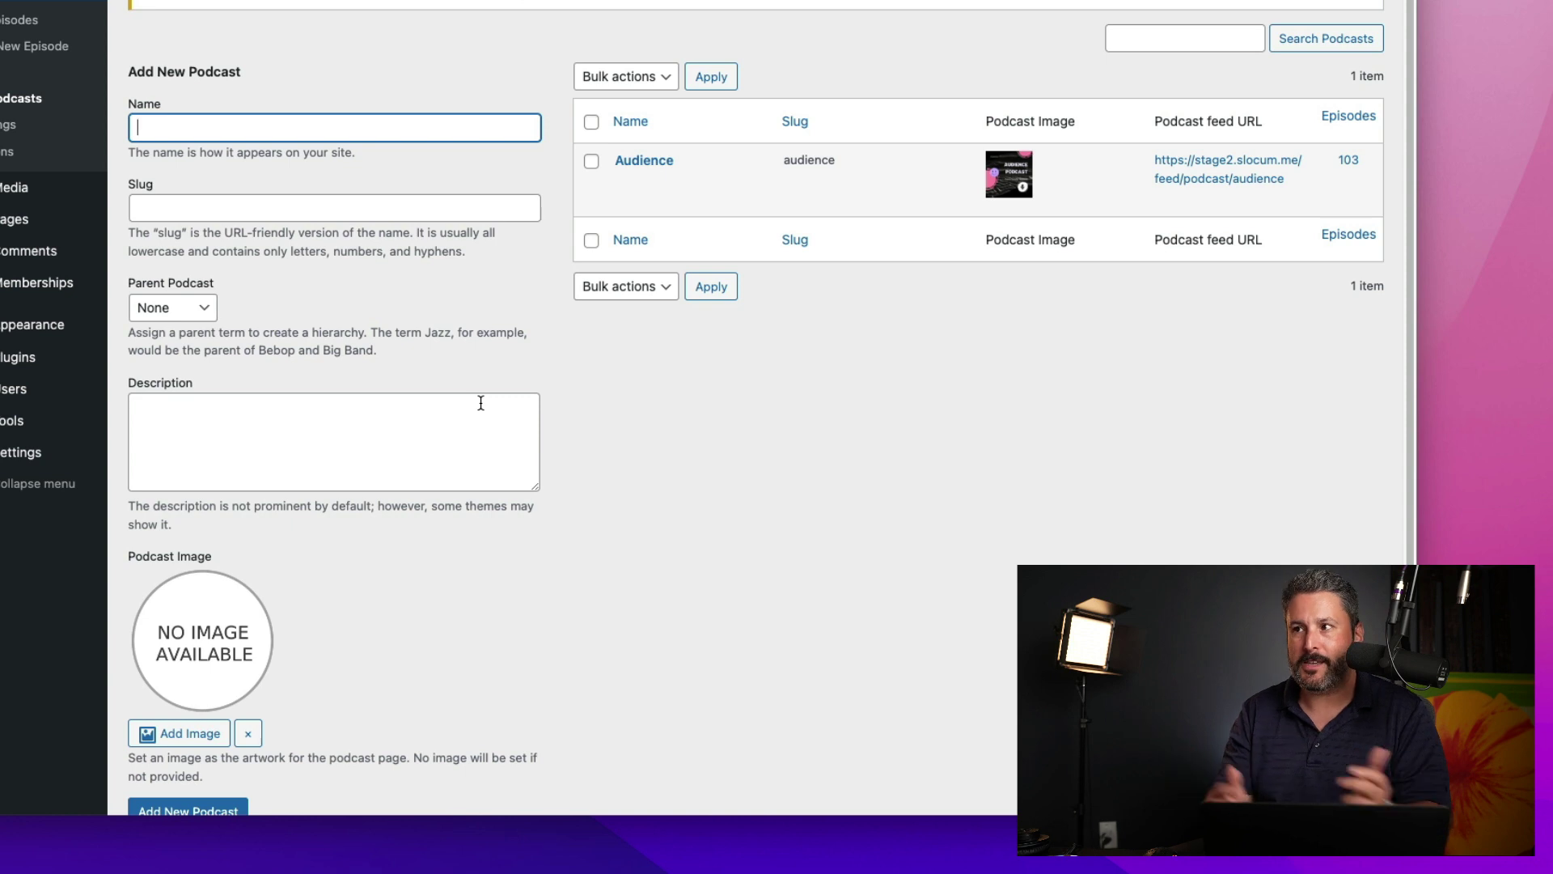
mouse_move(628, 194)
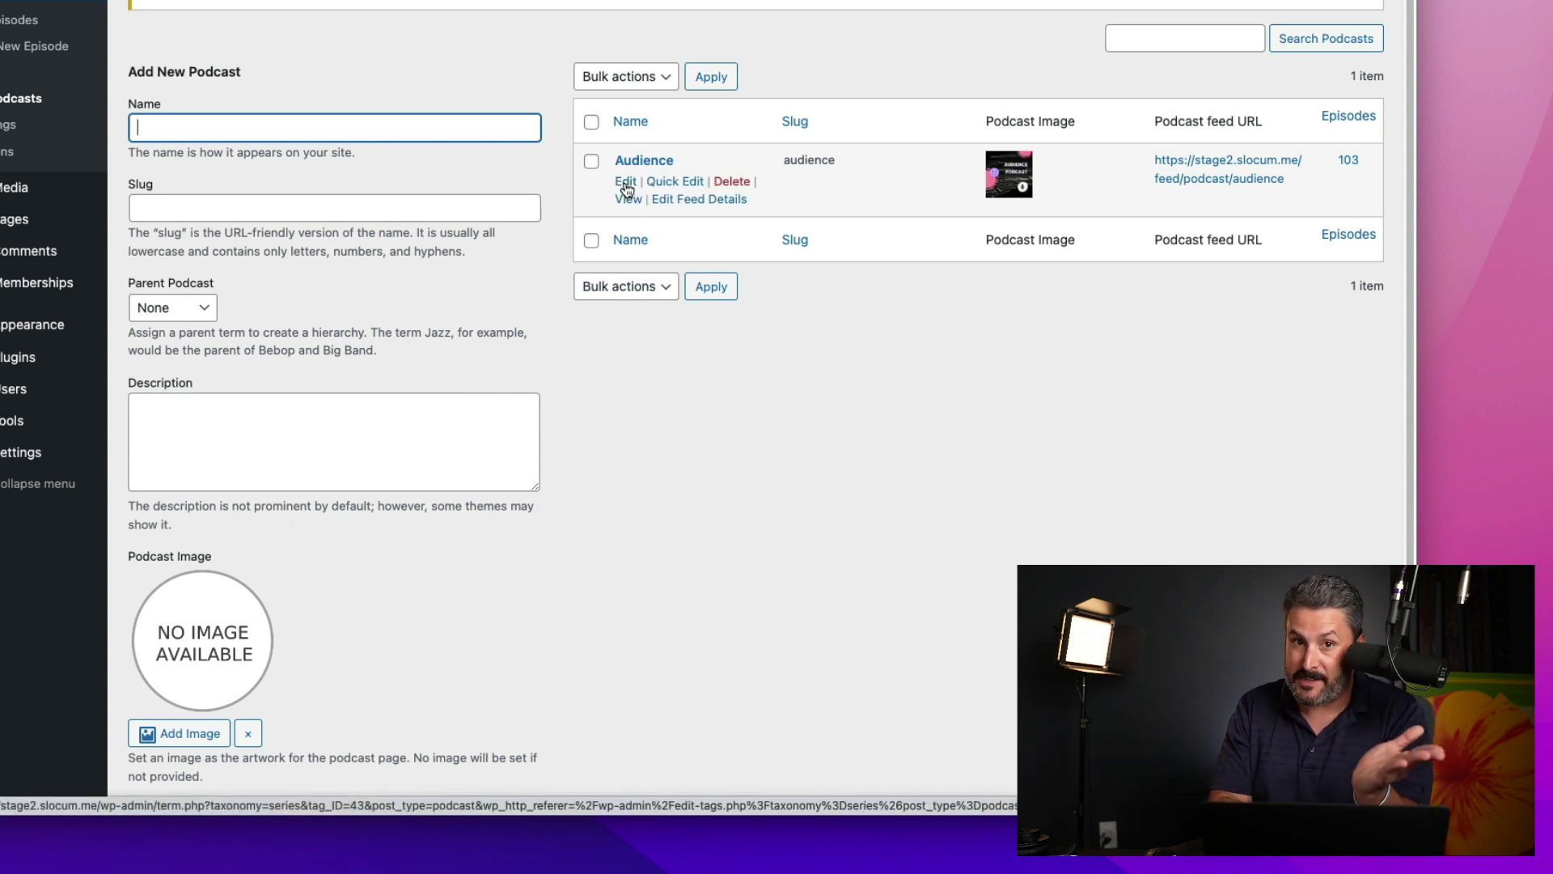
click(627, 182)
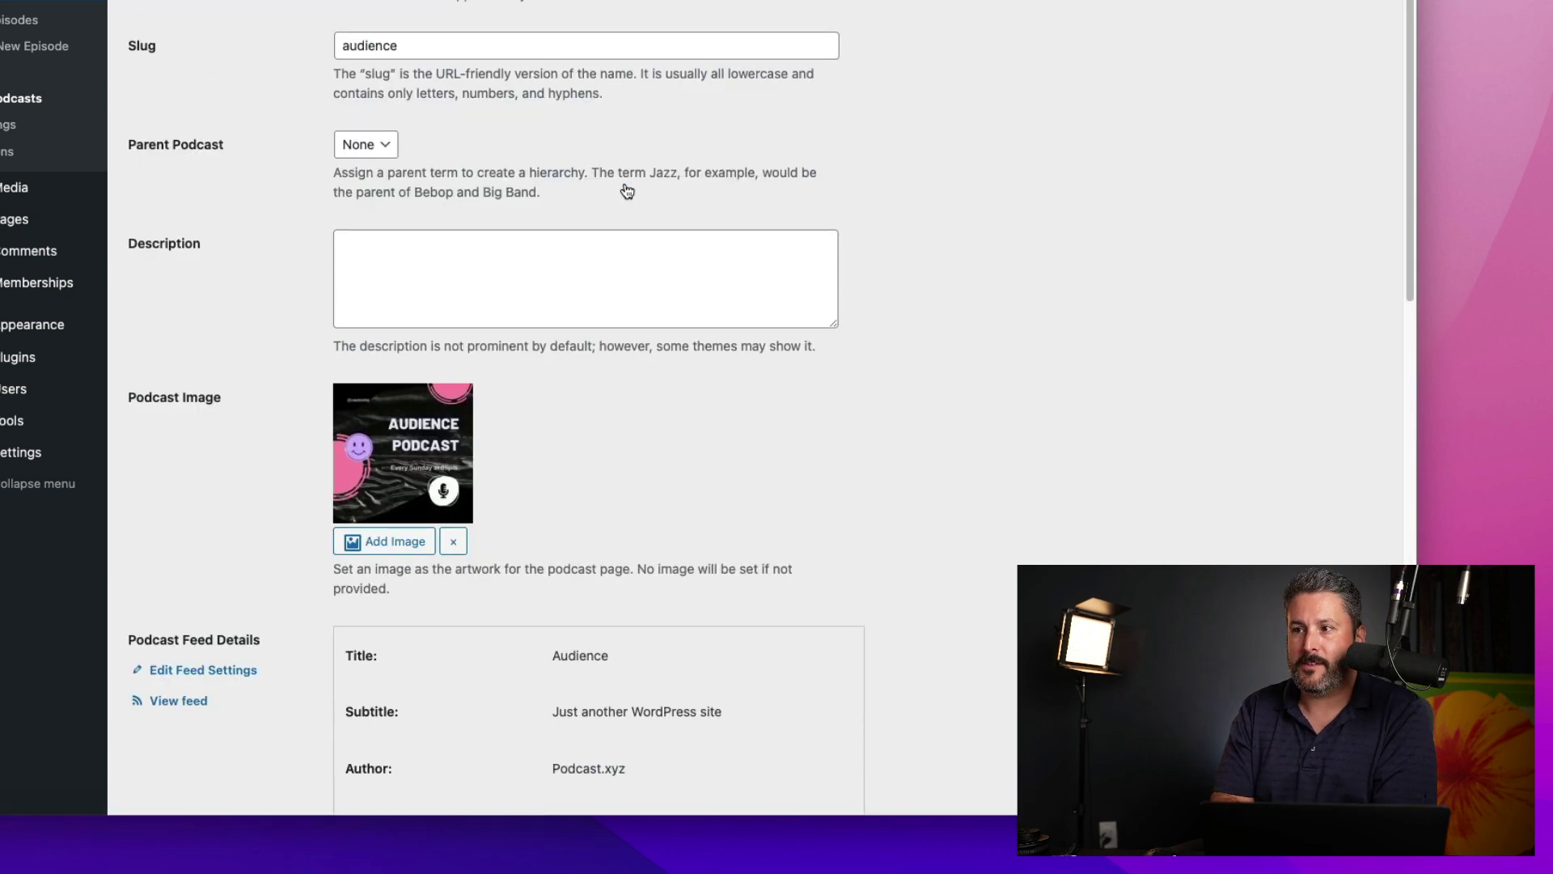
Scroll through the Audience podcast's feed details, including its Business/Careers categories.
scroll(584, 445, down, 5)
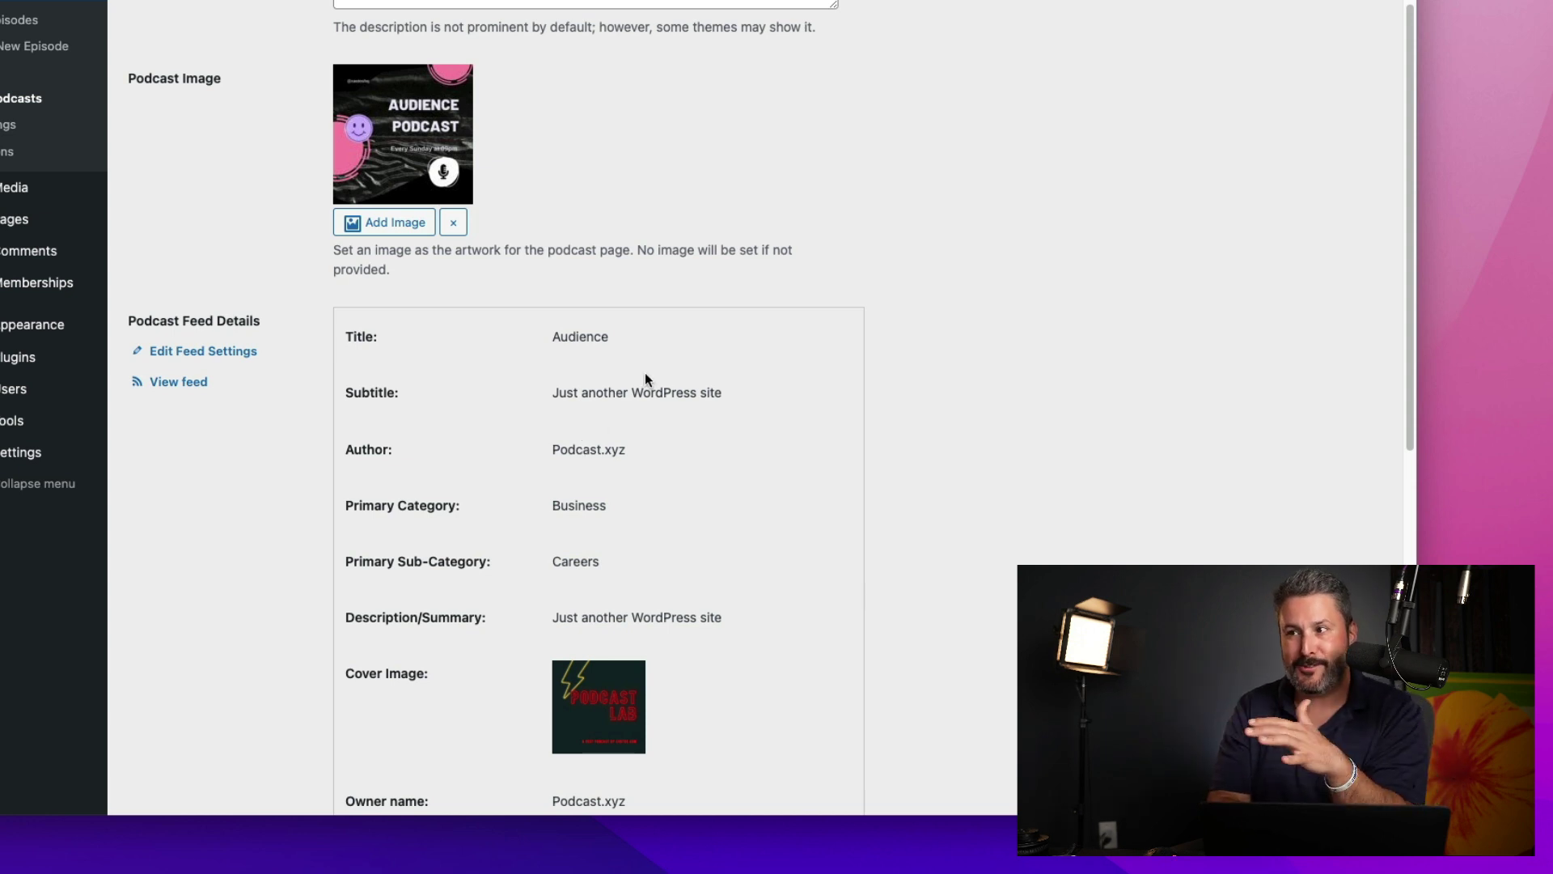
scroll(644, 378, down, 2)
scroll(645, 379, down, 2)
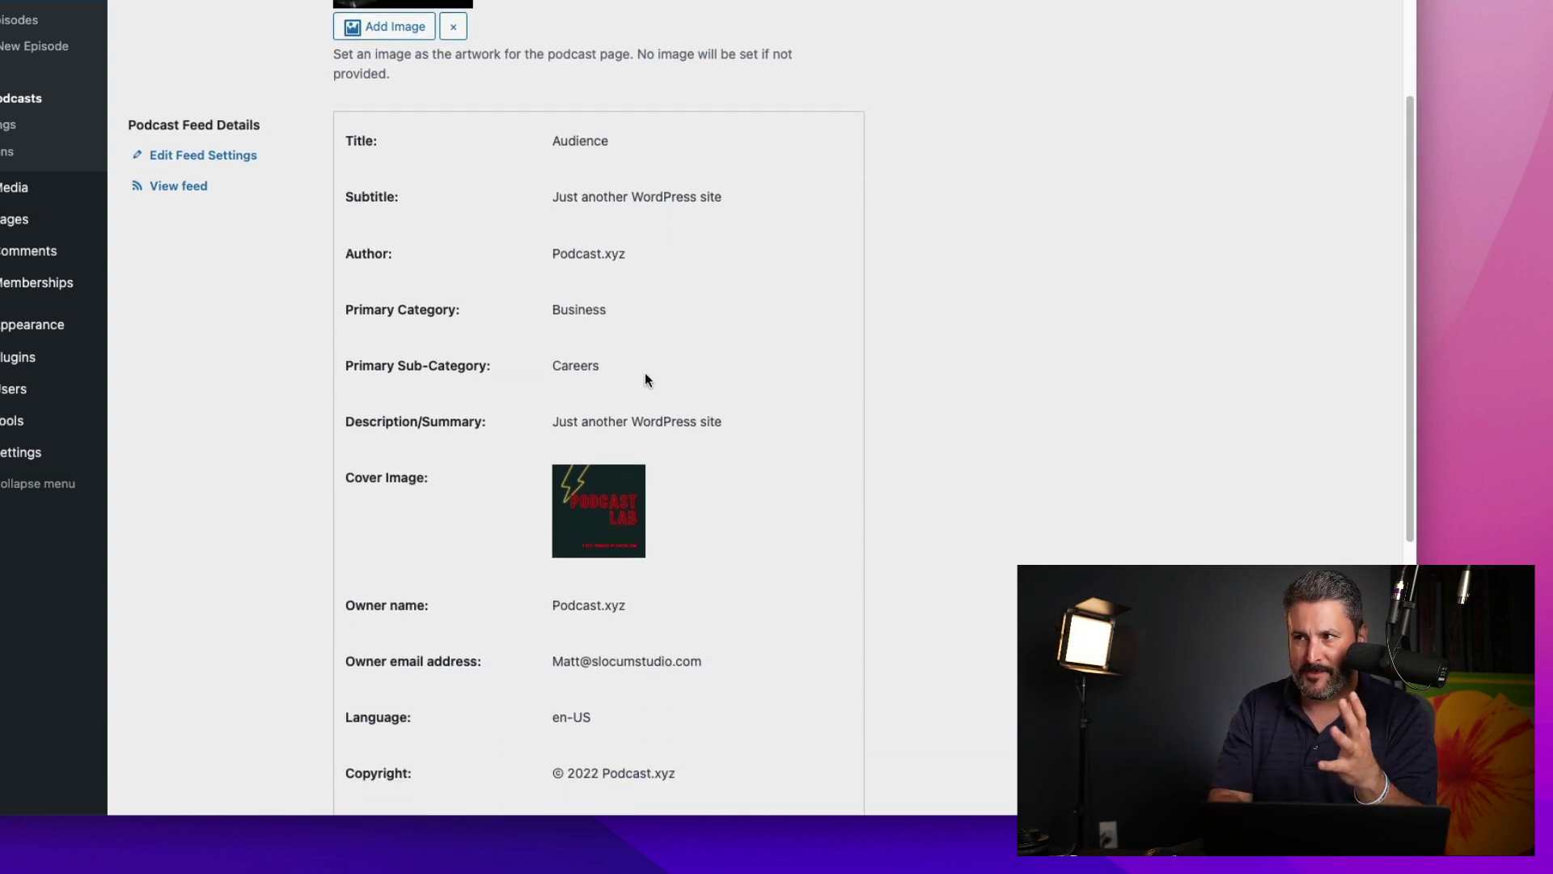
scroll(644, 377, down, 1)
scroll(610, 492, down, 2)
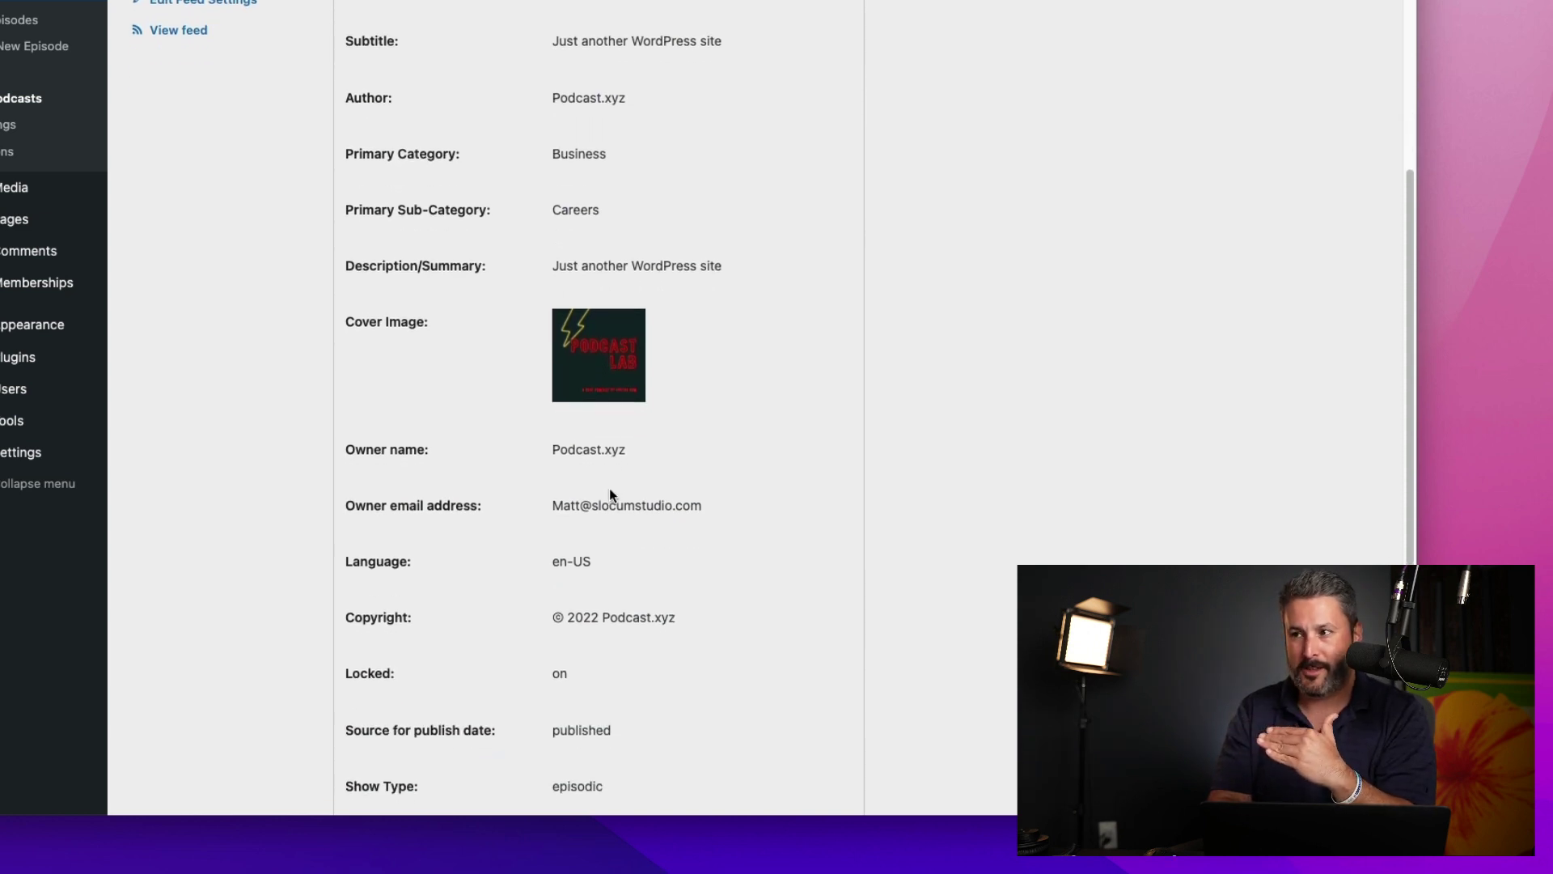
scroll(611, 494, down, 1)
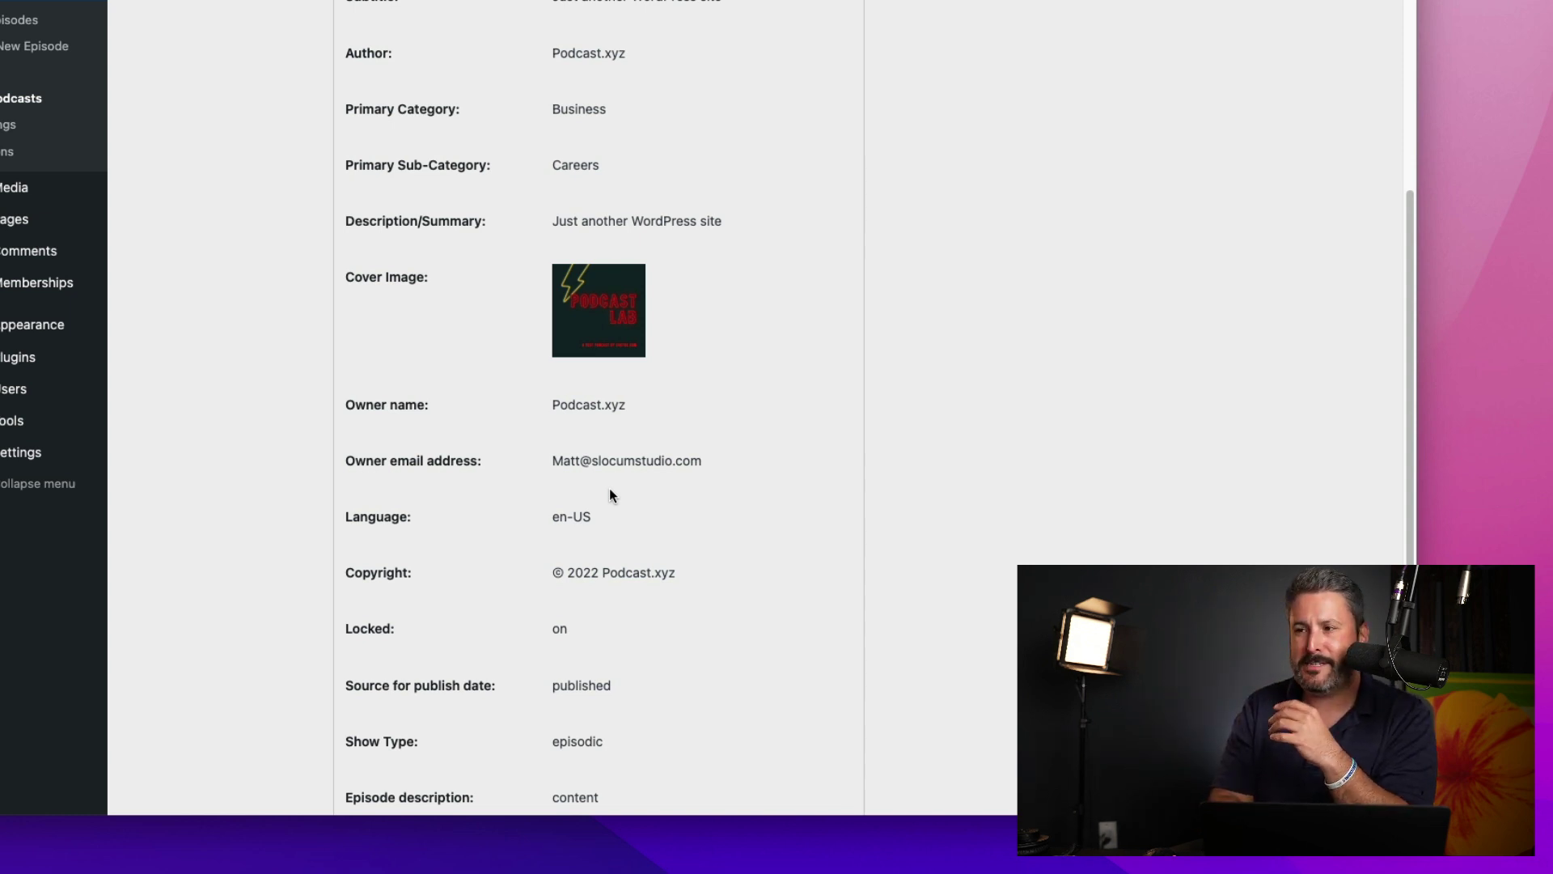
scroll(610, 495, down, 1)
scroll(610, 495, up, 5)
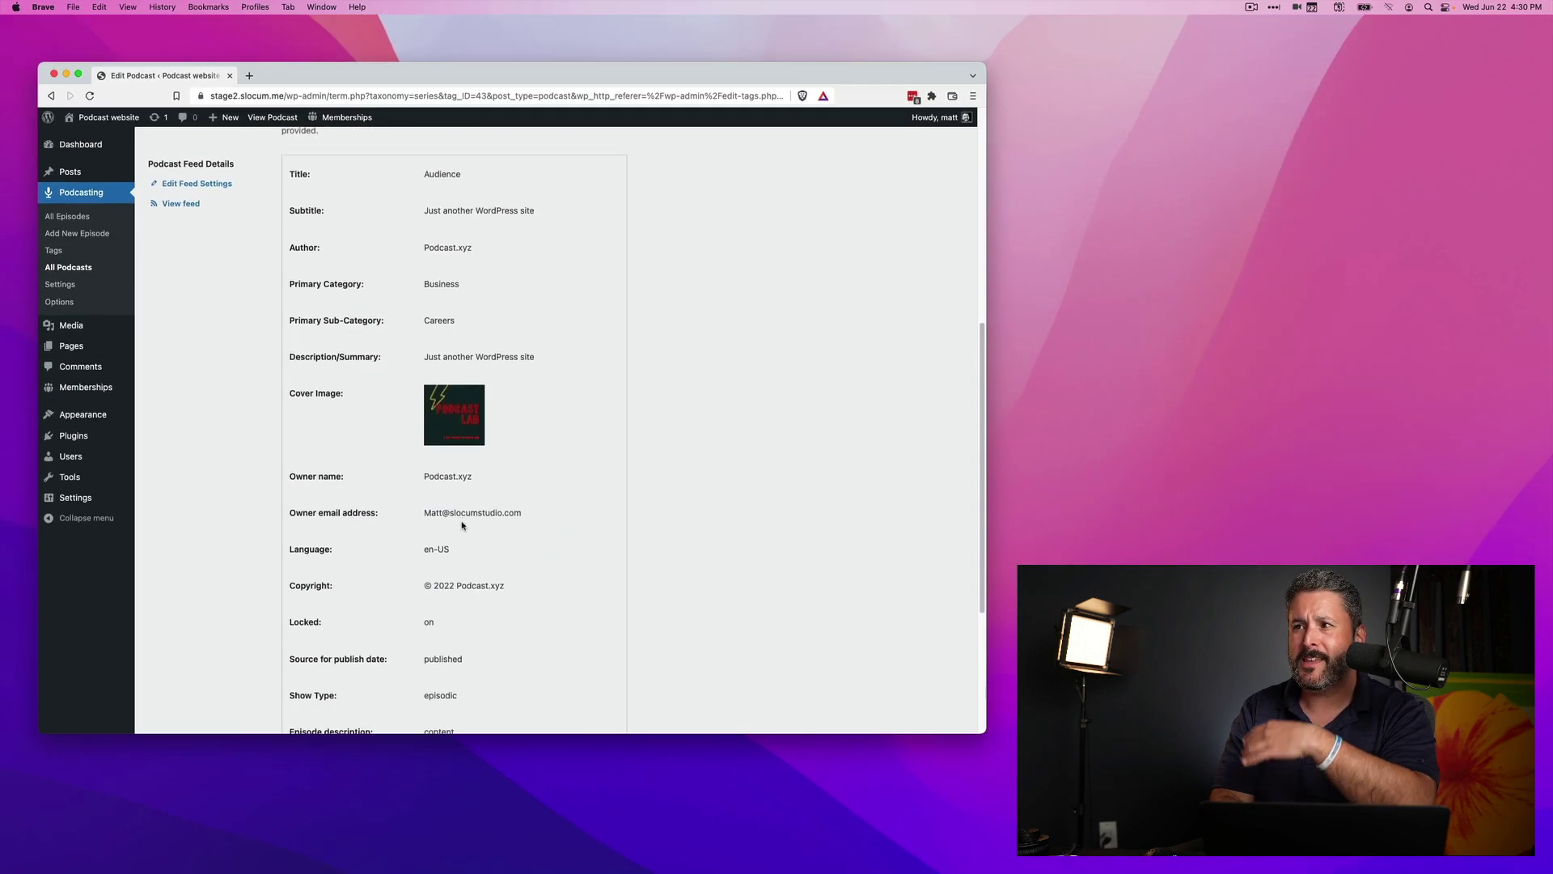
scroll(594, 586, down, 1)
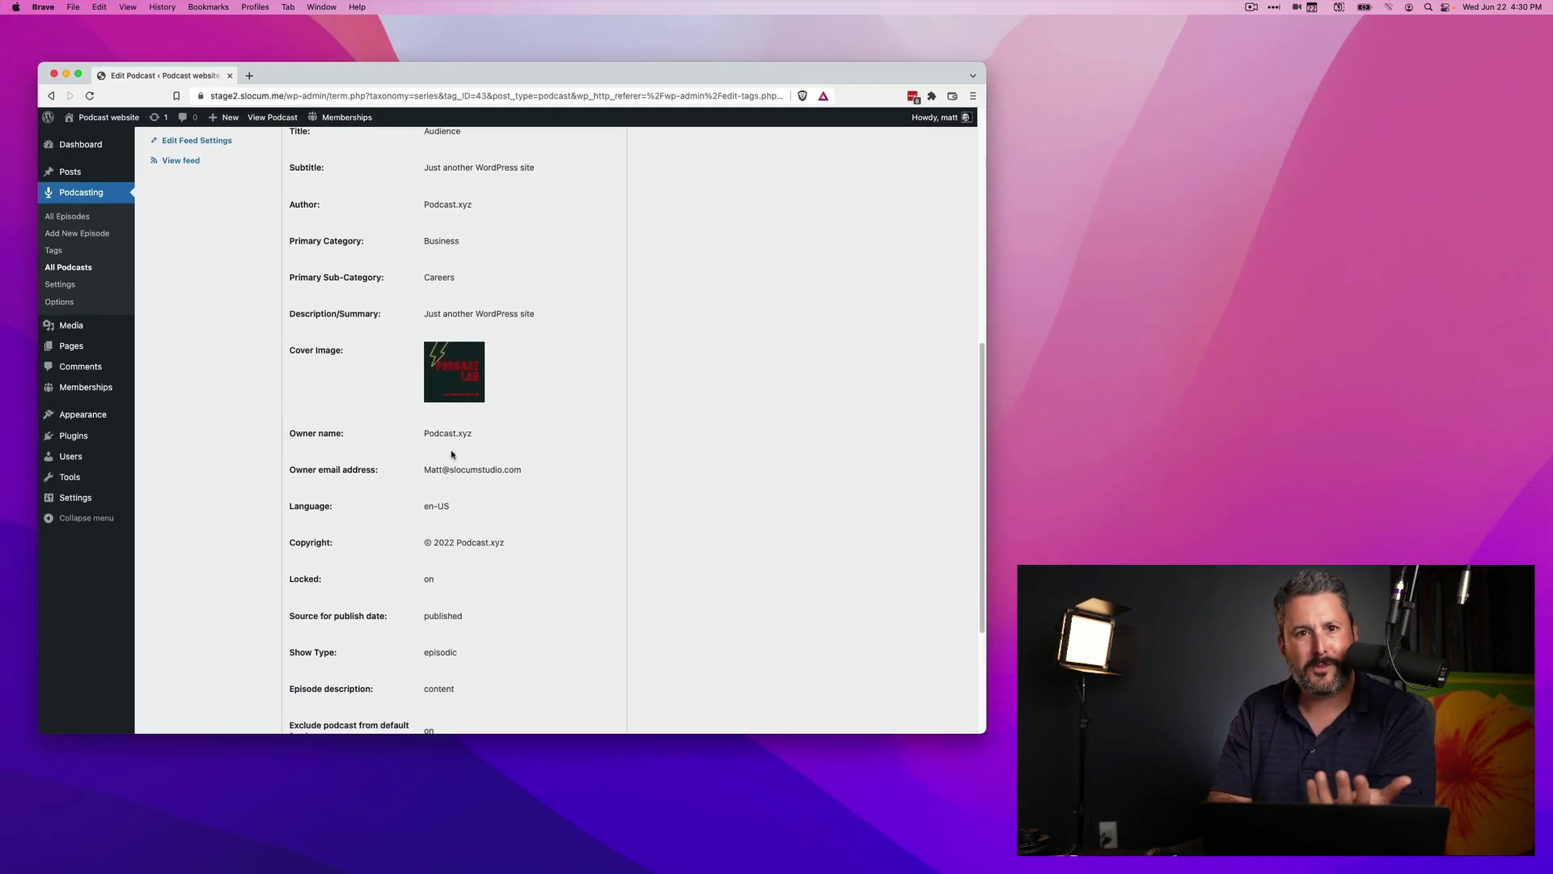
scroll(451, 454, down, 3)
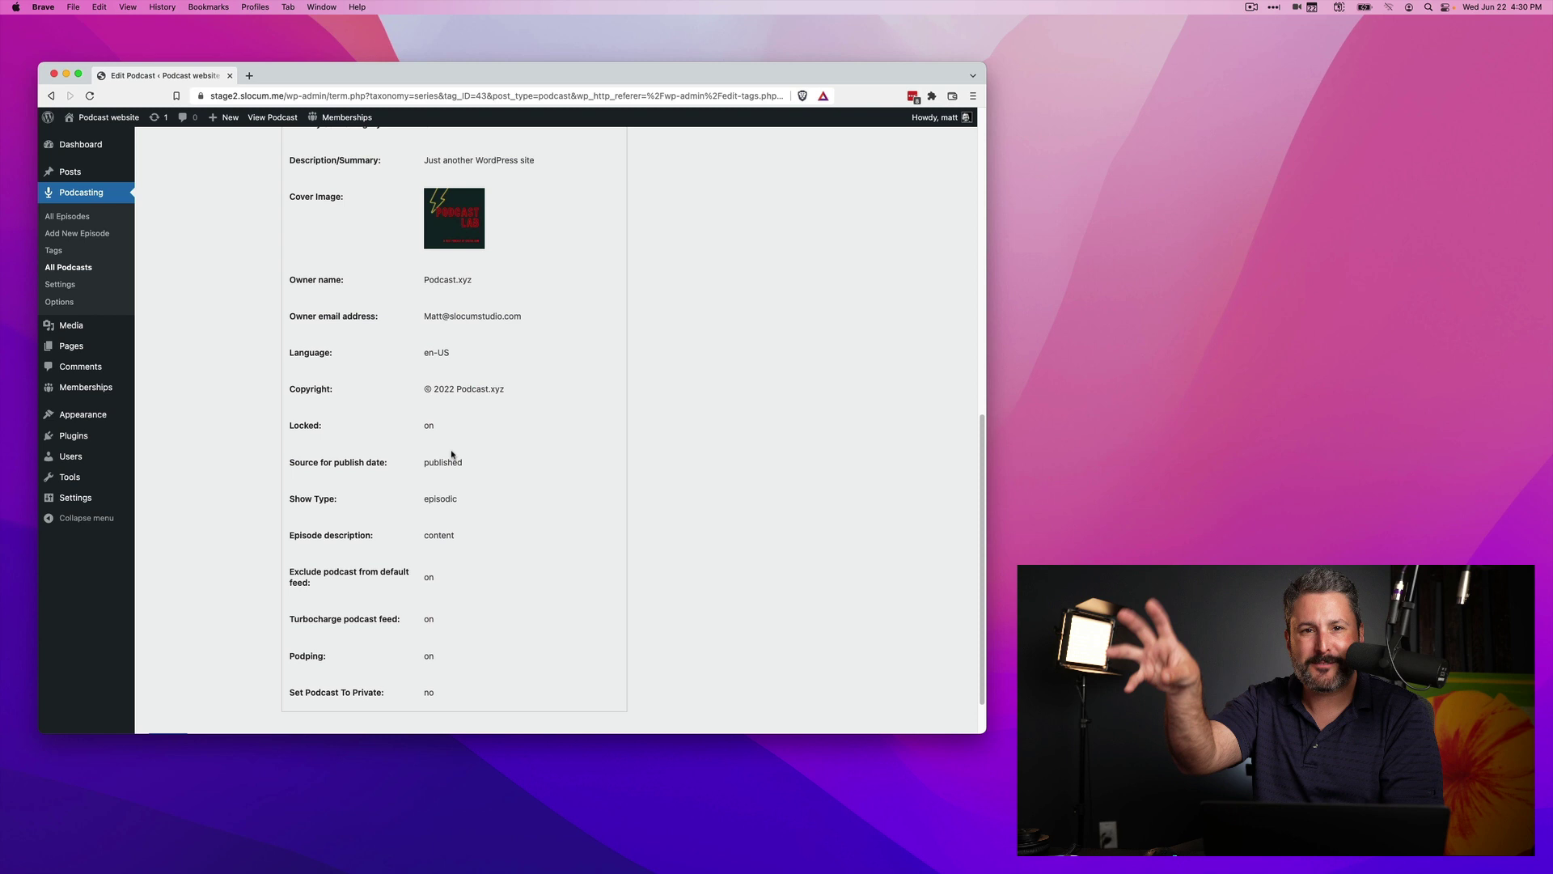
scroll(452, 454, up, 5)
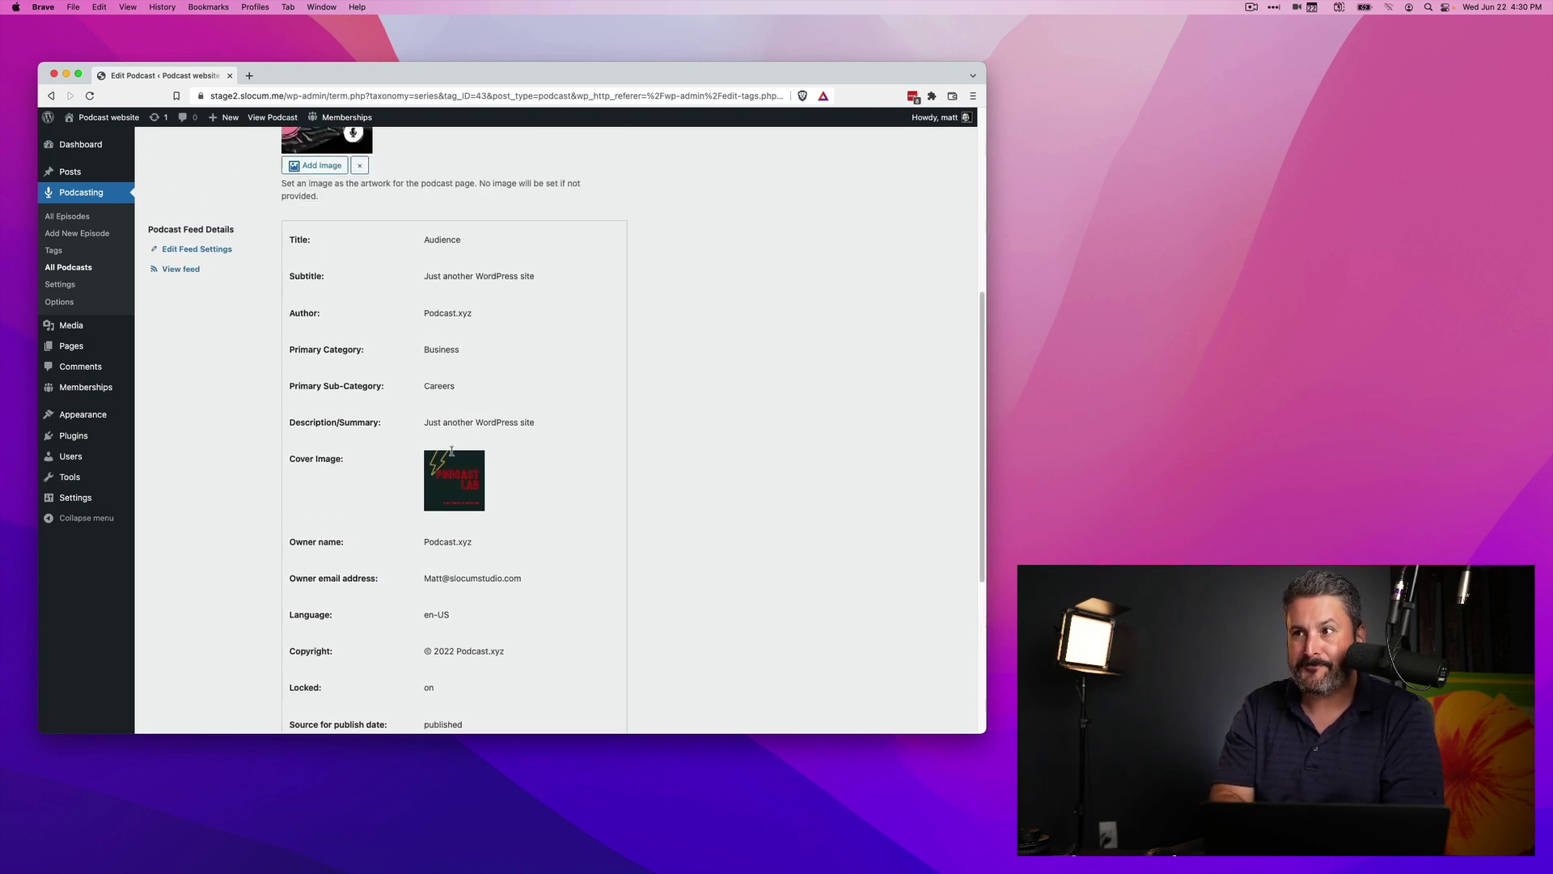
scroll(451, 453, up, 4)
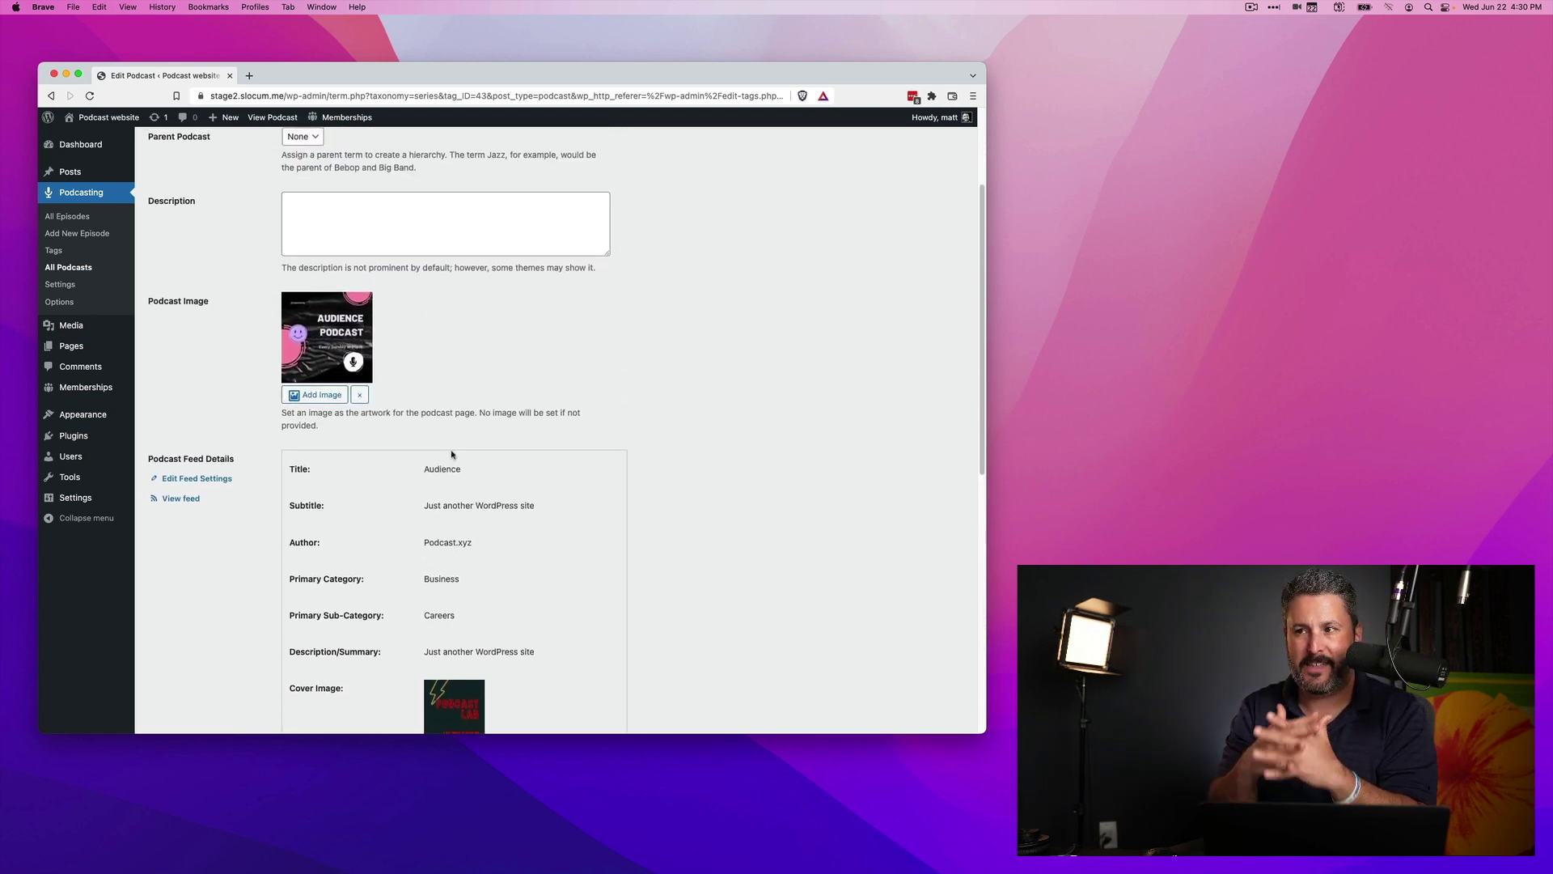
Open the Audience feed's Feed details settings via Edit Feed Settings.
click(208, 481)
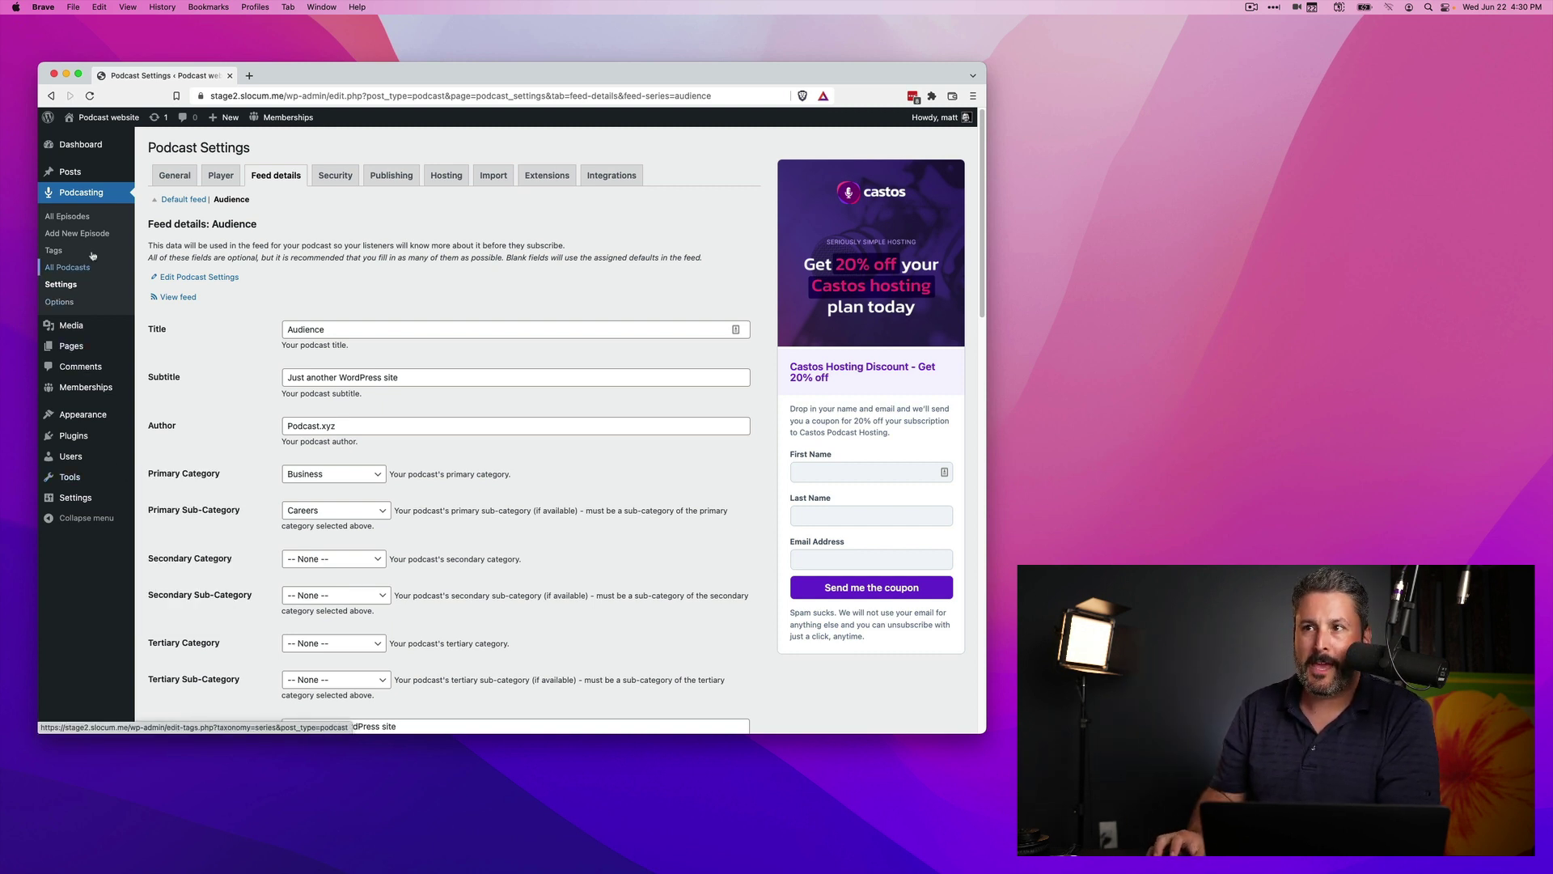
Return to the Podcasting All Episodes list of 108 episodes.
click(62, 219)
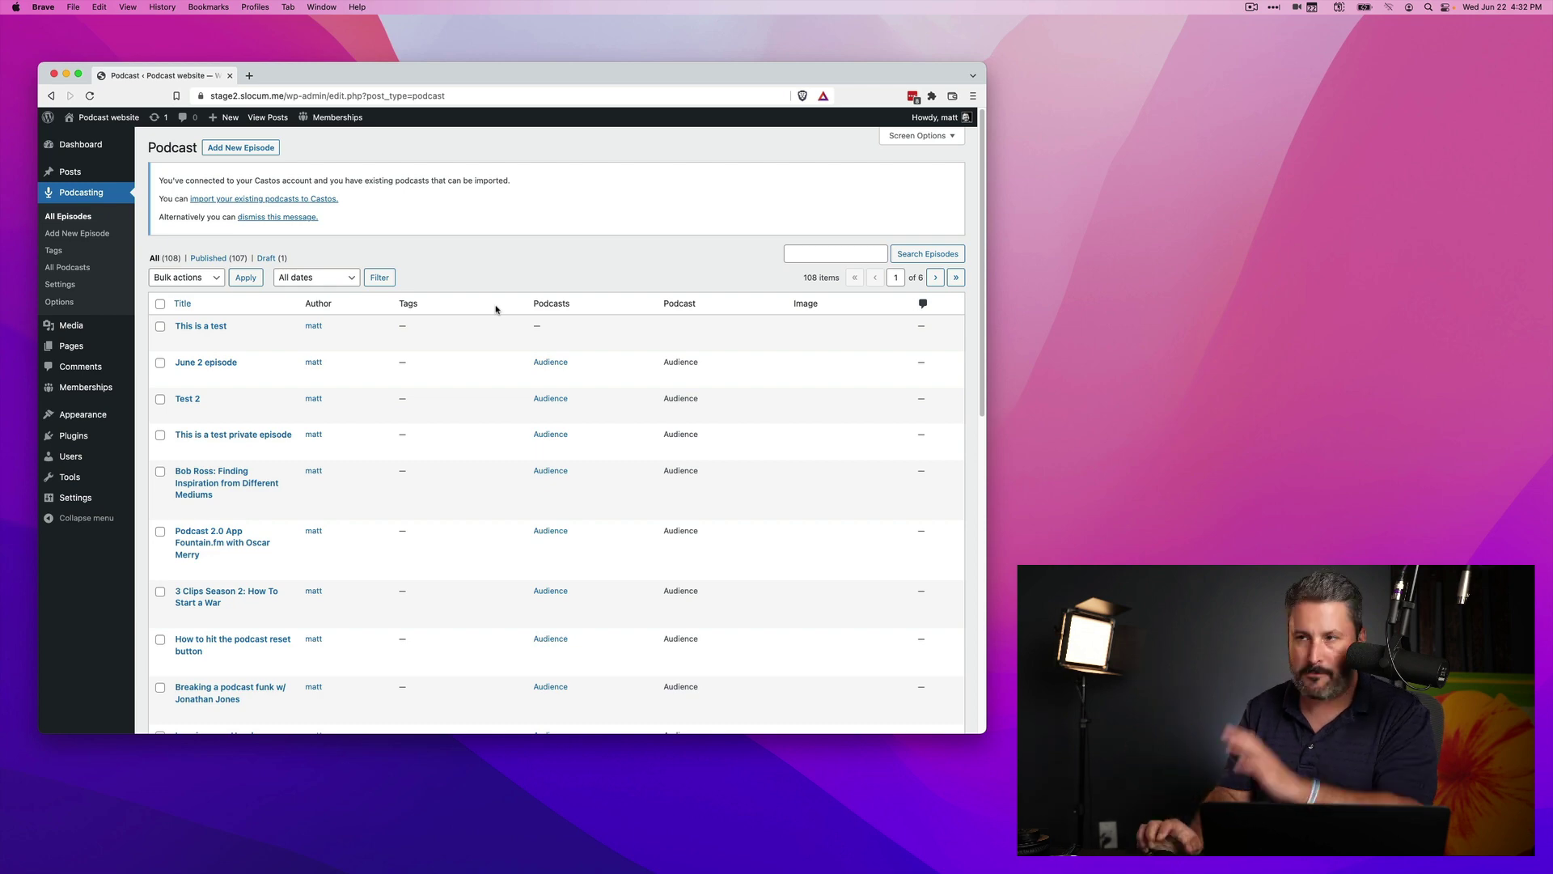
Open Podcast Settings on the Feed details tab and scroll down to the Podping setting.
click(73, 285)
click(67, 267)
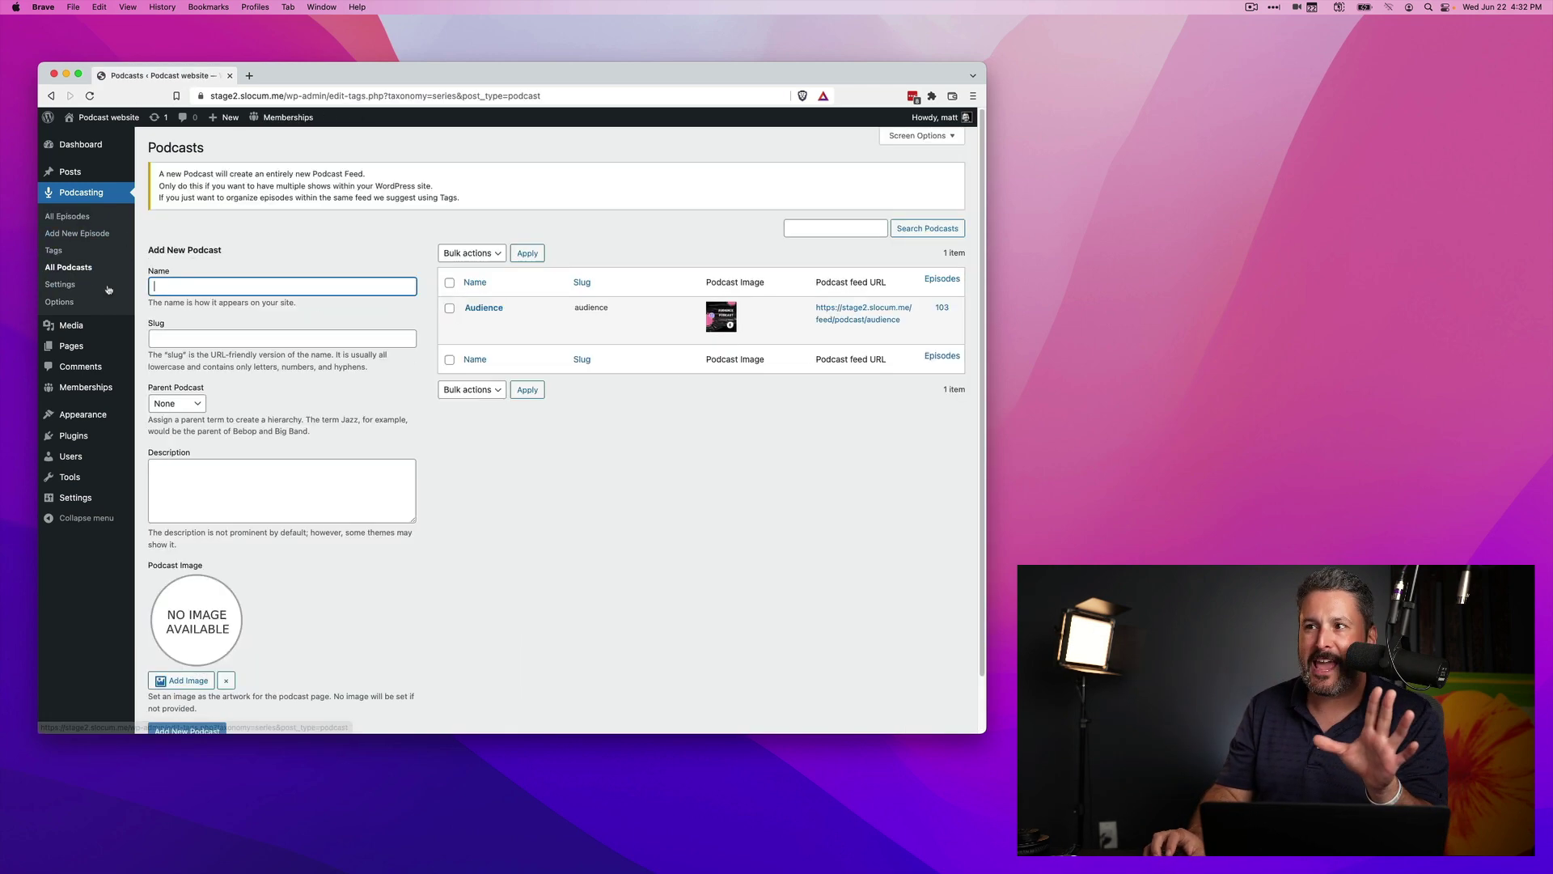
click(61, 284)
click(263, 179)
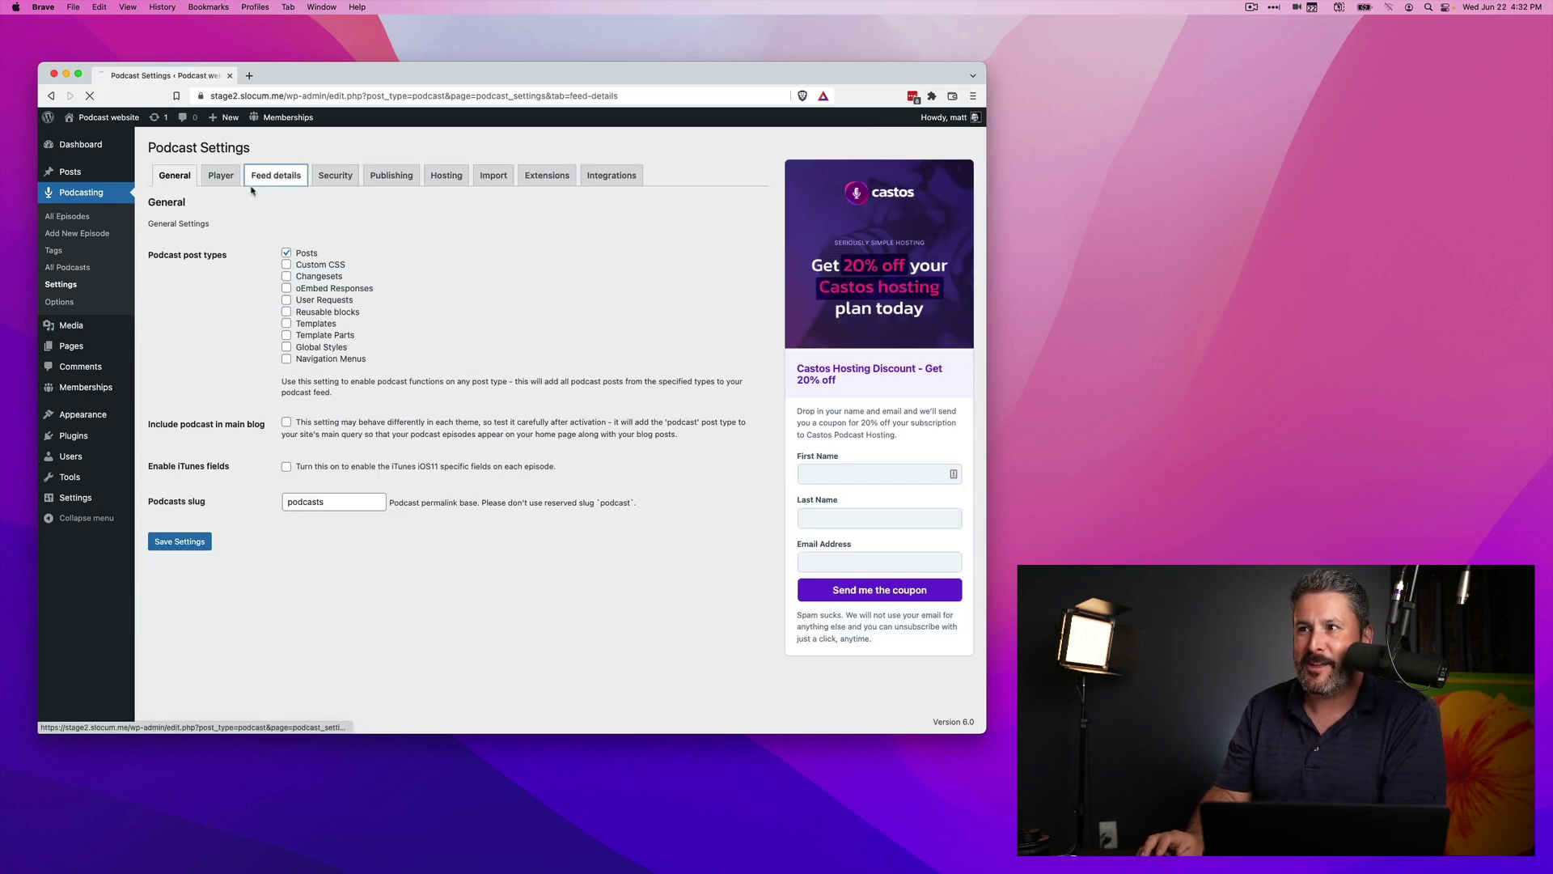
scroll(218, 328, down, 15)
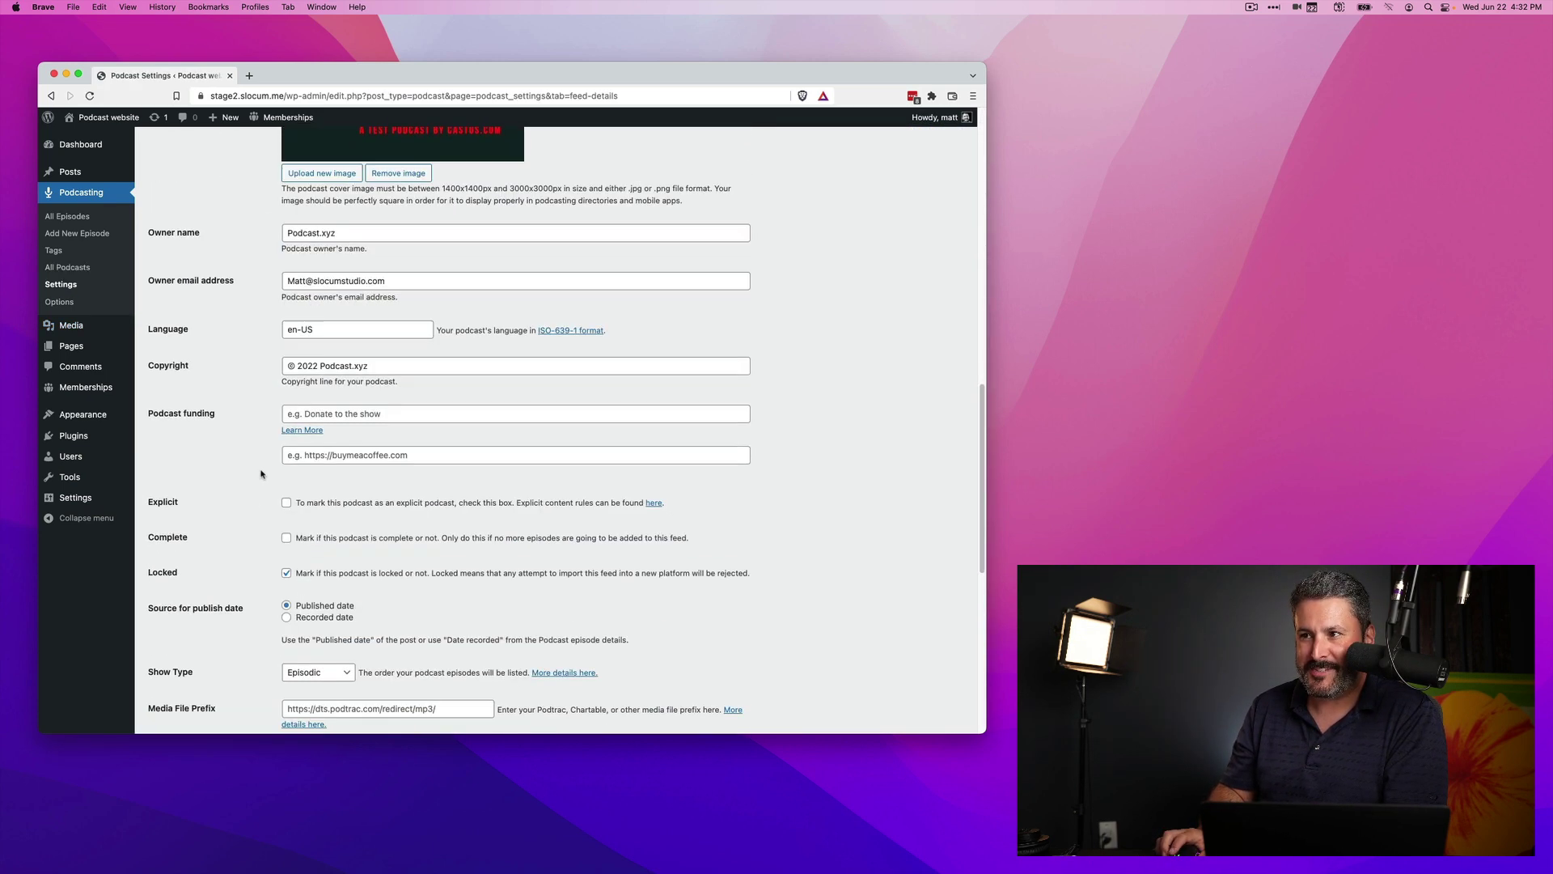
scroll(262, 479, down, 5)
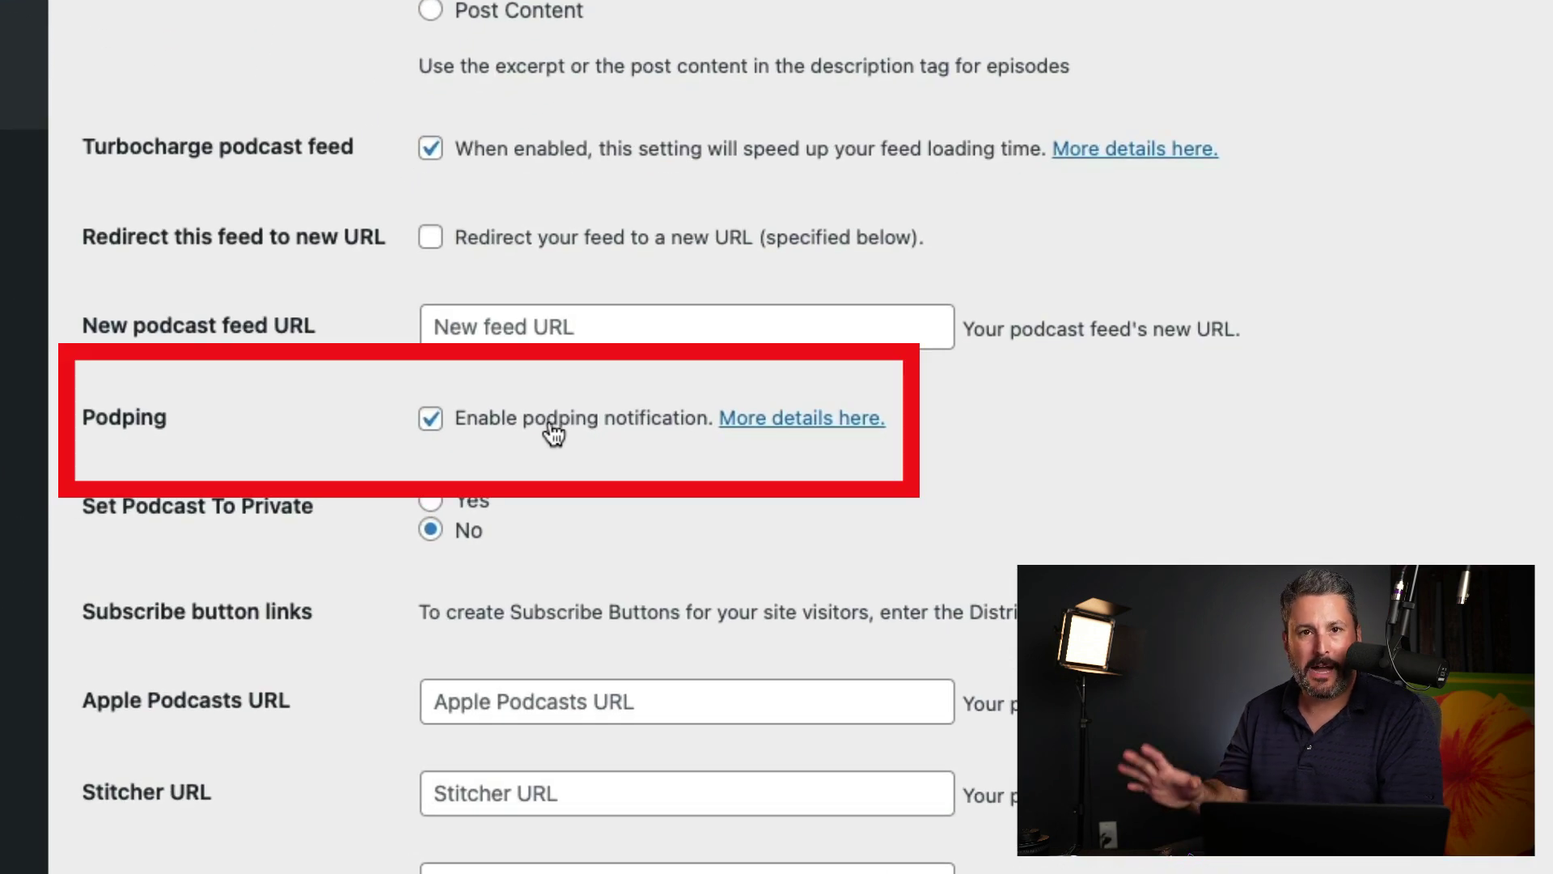
Open Podping's 'More details here' article in a new tab and switch to it.
right_click(807, 417)
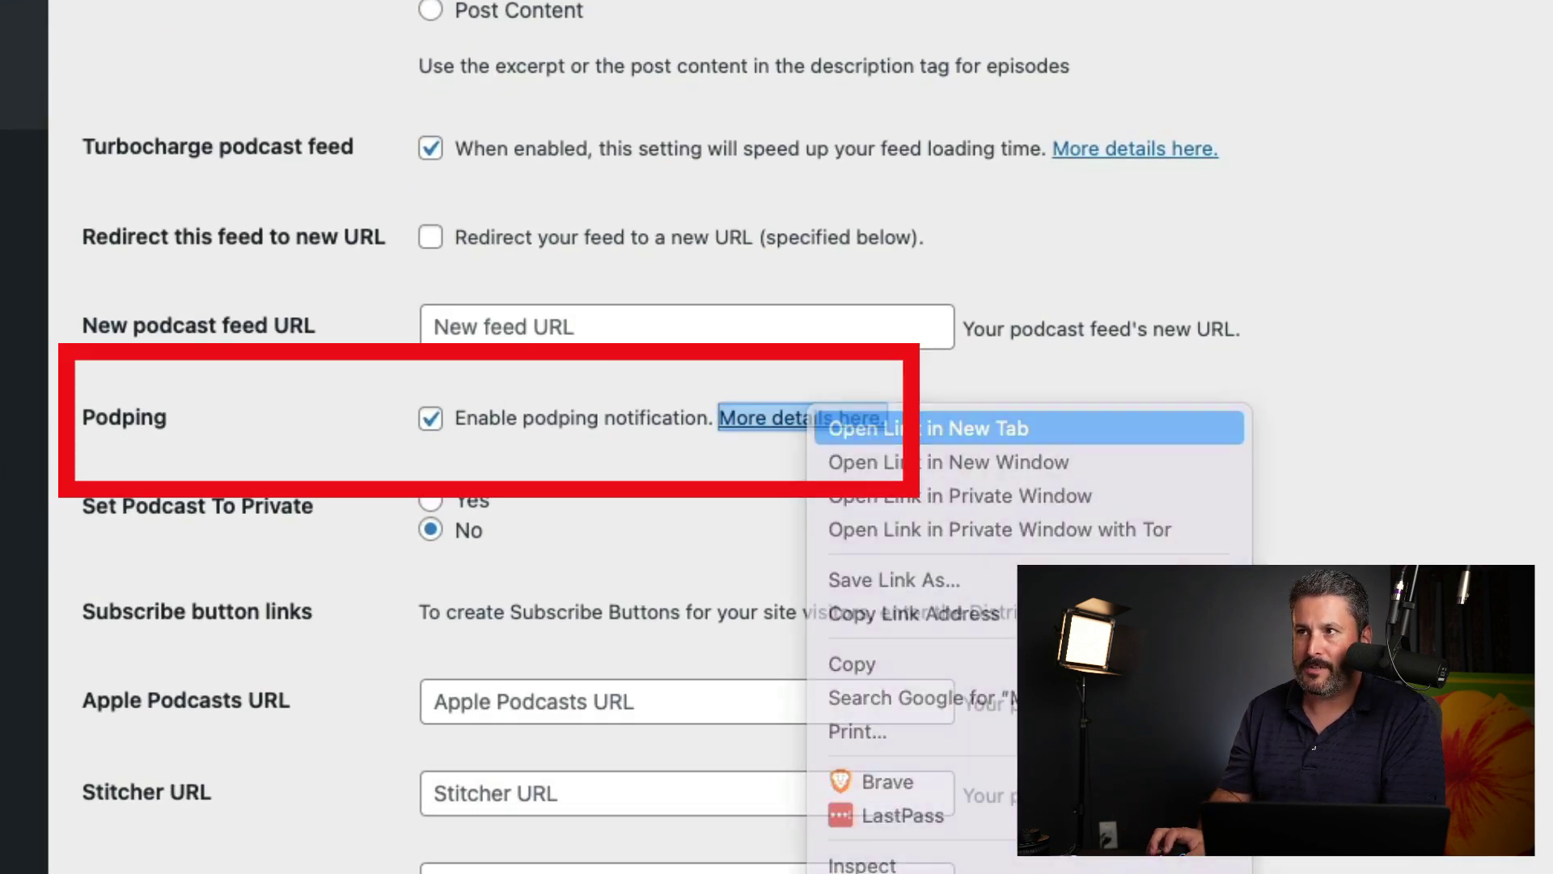
click(1027, 428)
click(271, 75)
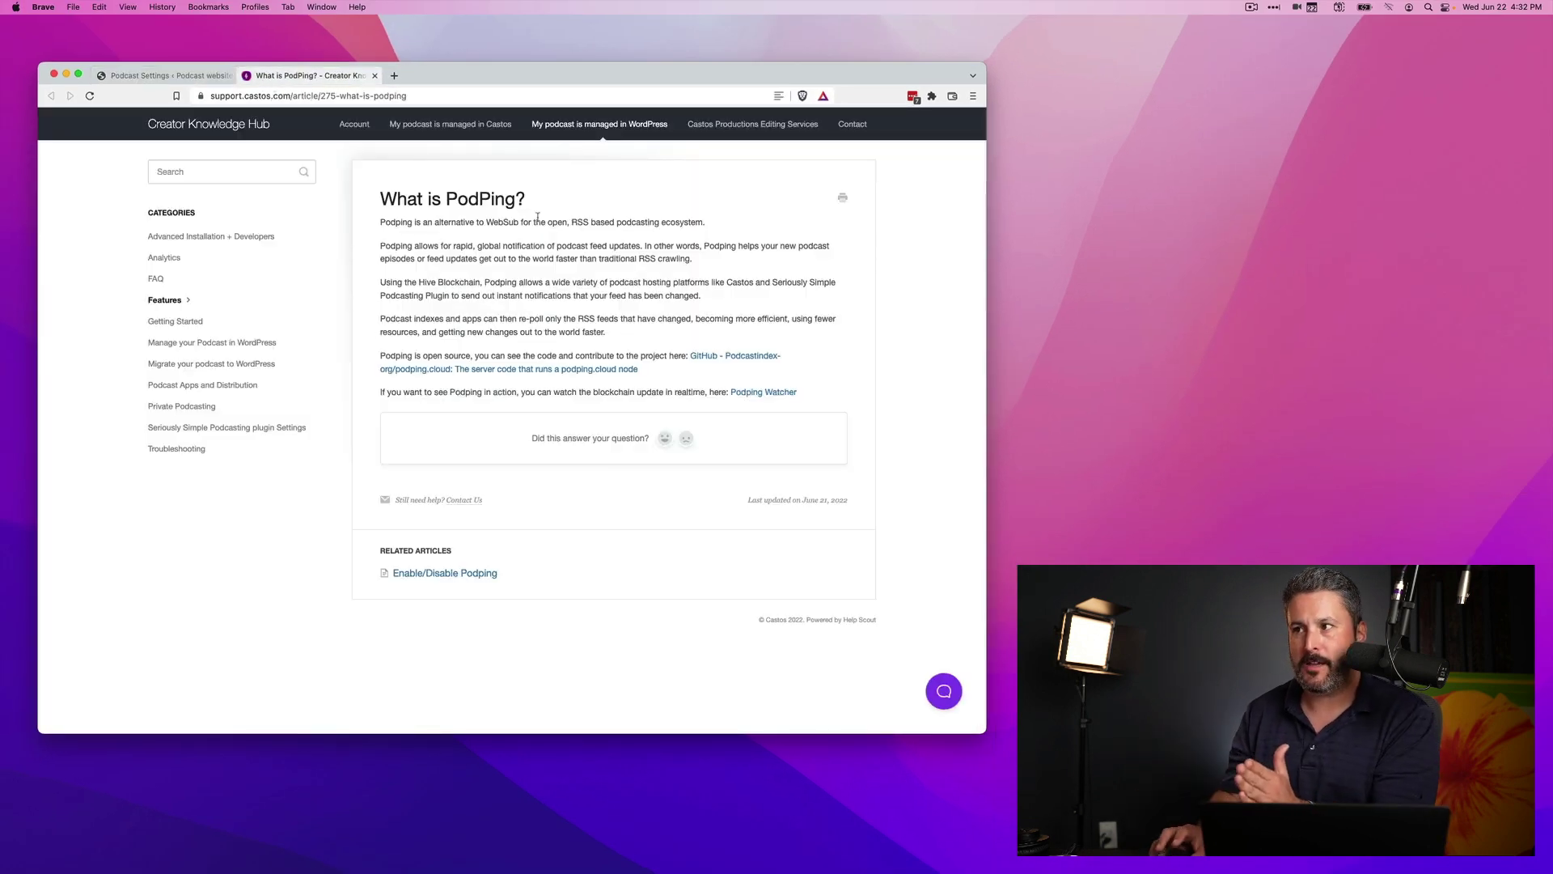
right_click(769, 392)
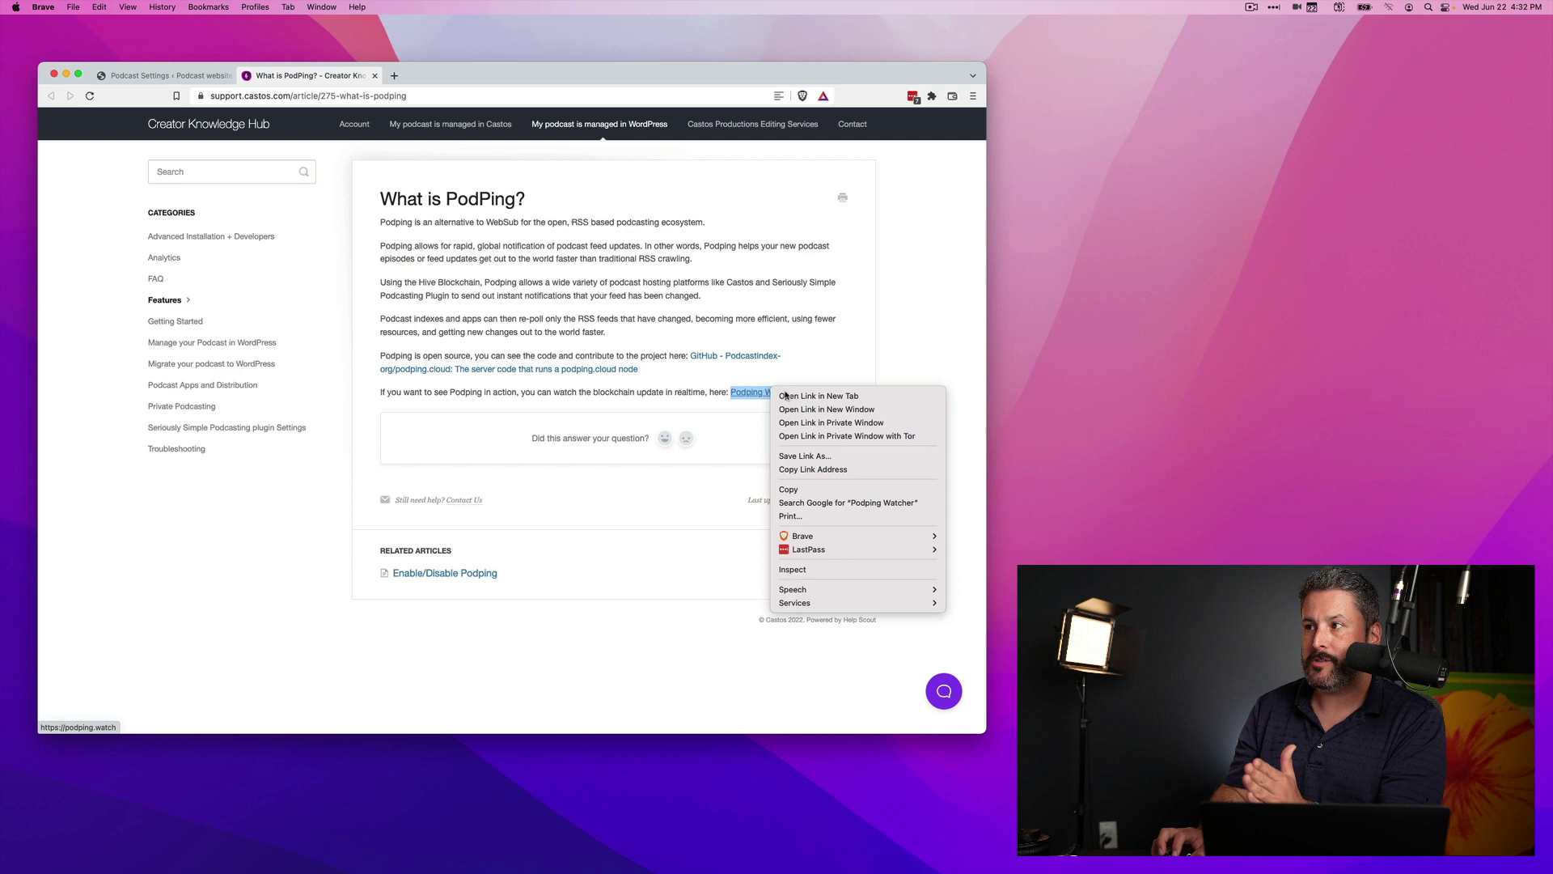
Open Podping Watcher's live list of updated podcast feeds in a new tab and view it.
click(792, 400)
click(455, 74)
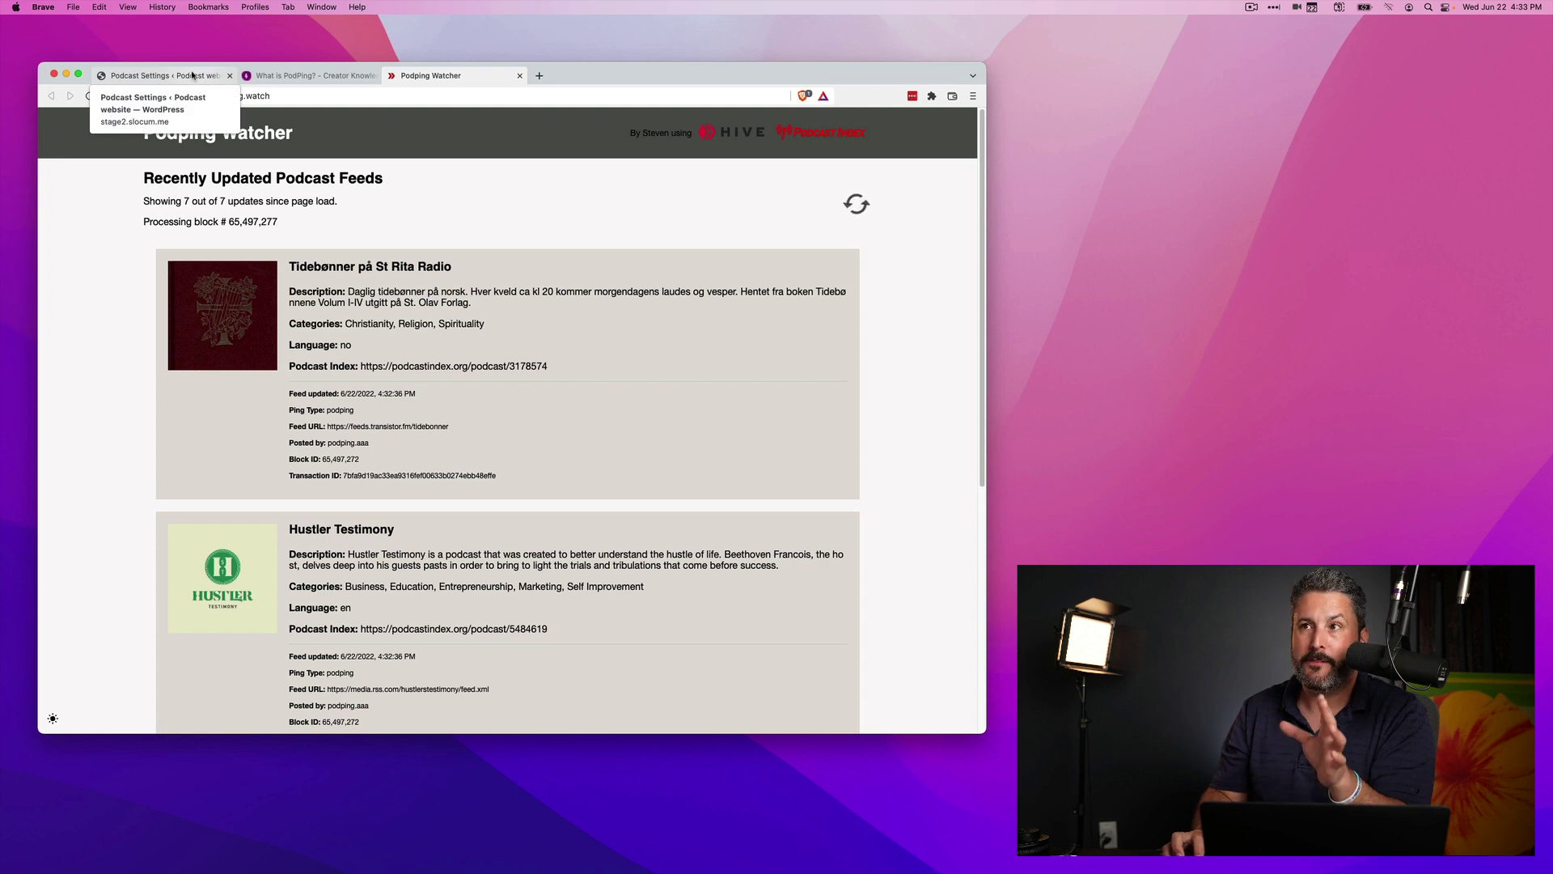
Back in WordPress, leave the feed details for All Episodes, then reopen General Podcast Settings.
click(192, 76)
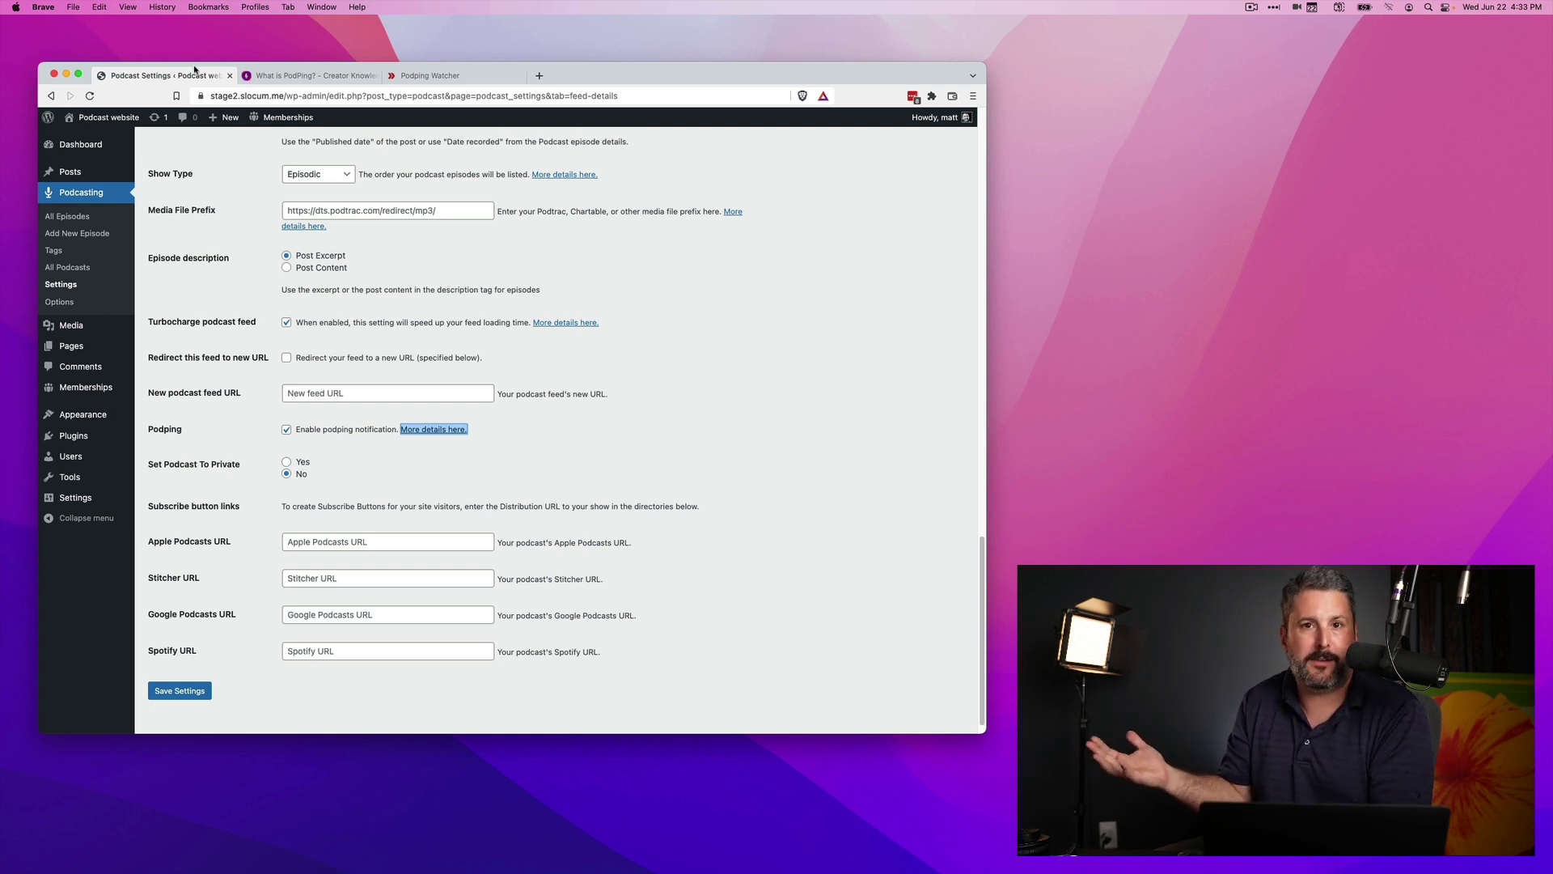
click(668, 413)
scroll(635, 414, up, 10)
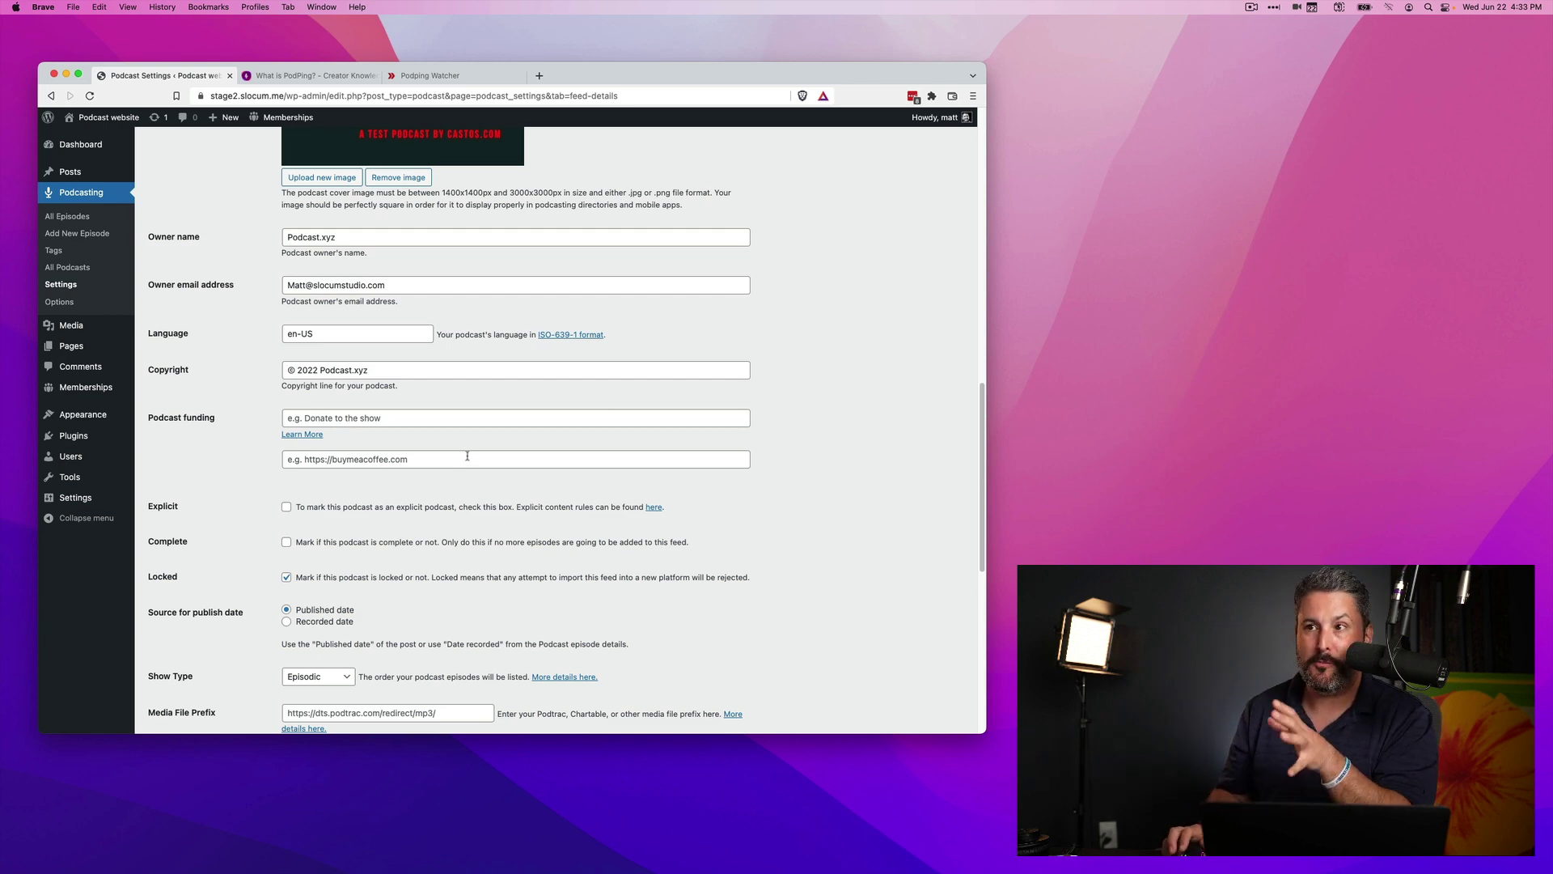
scroll(467, 455, up, 10)
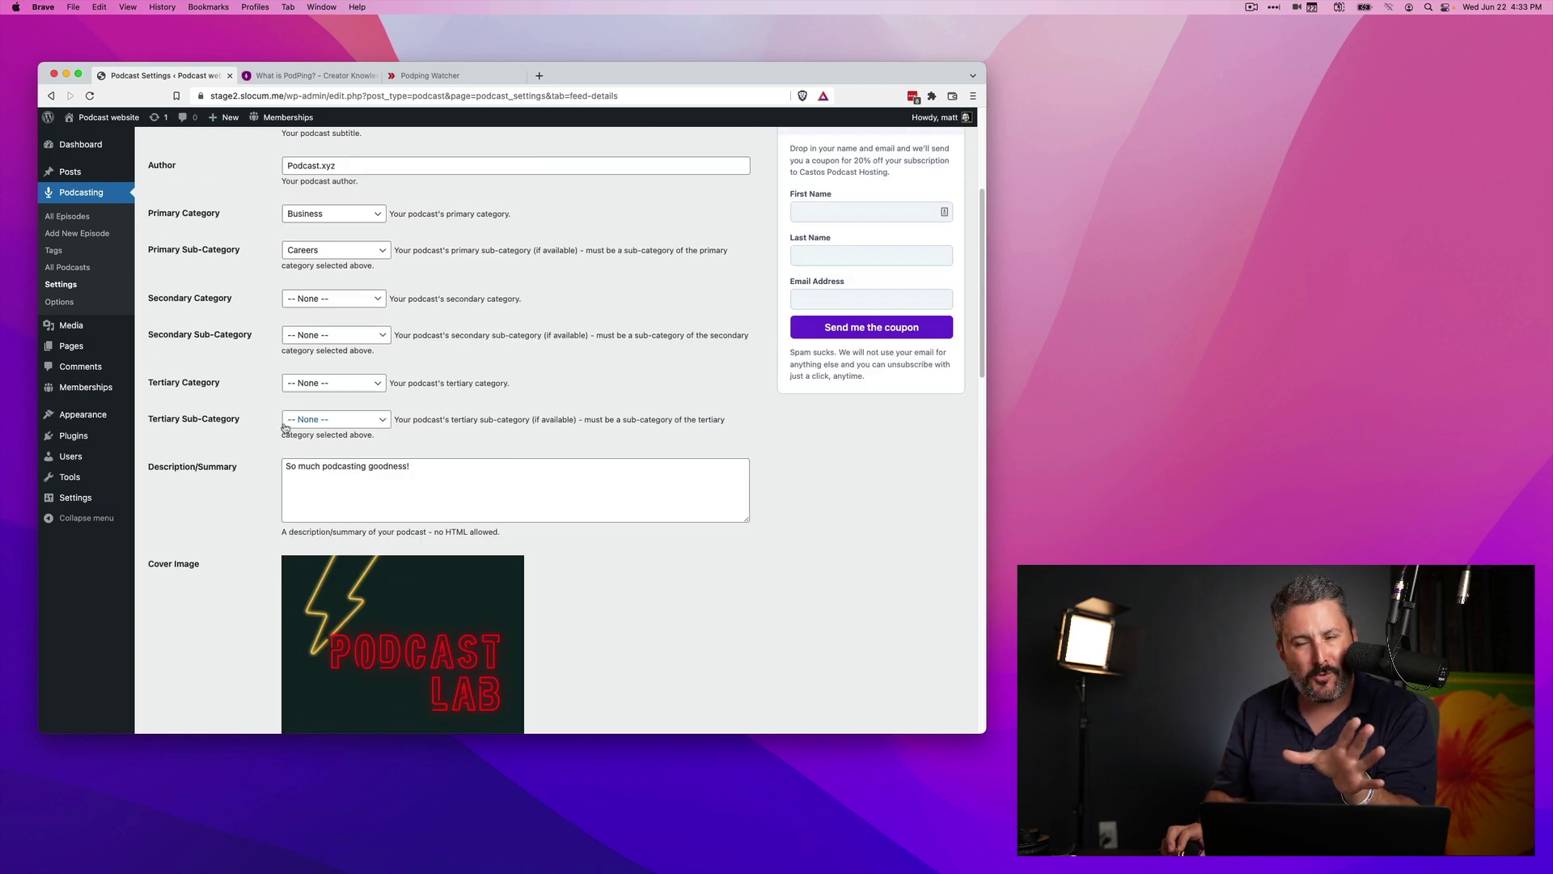
scroll(285, 427, up, 2)
click(81, 220)
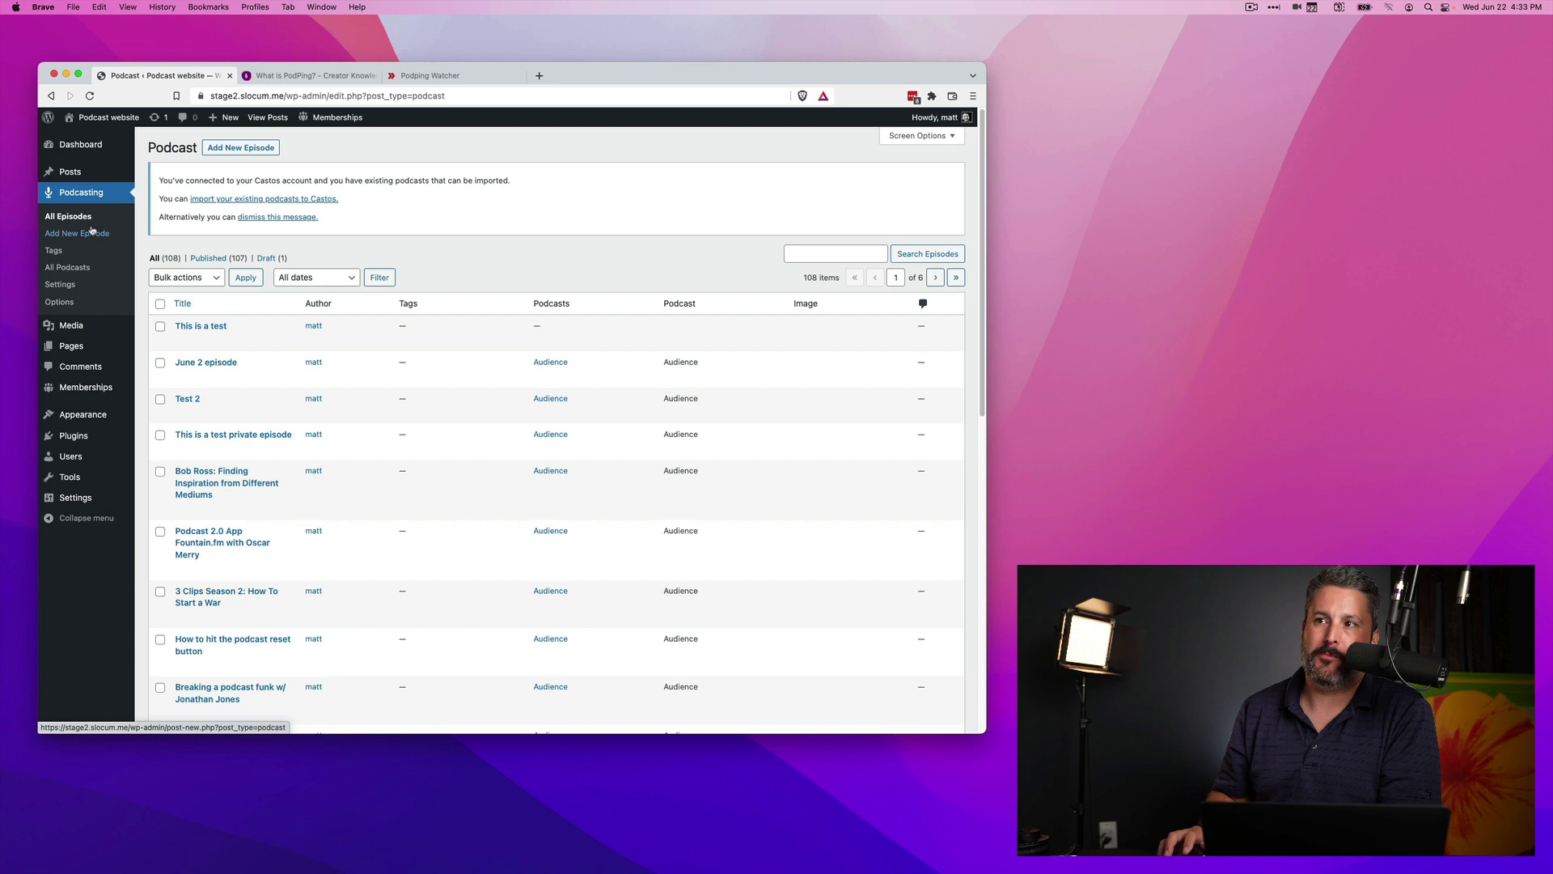
click(77, 283)
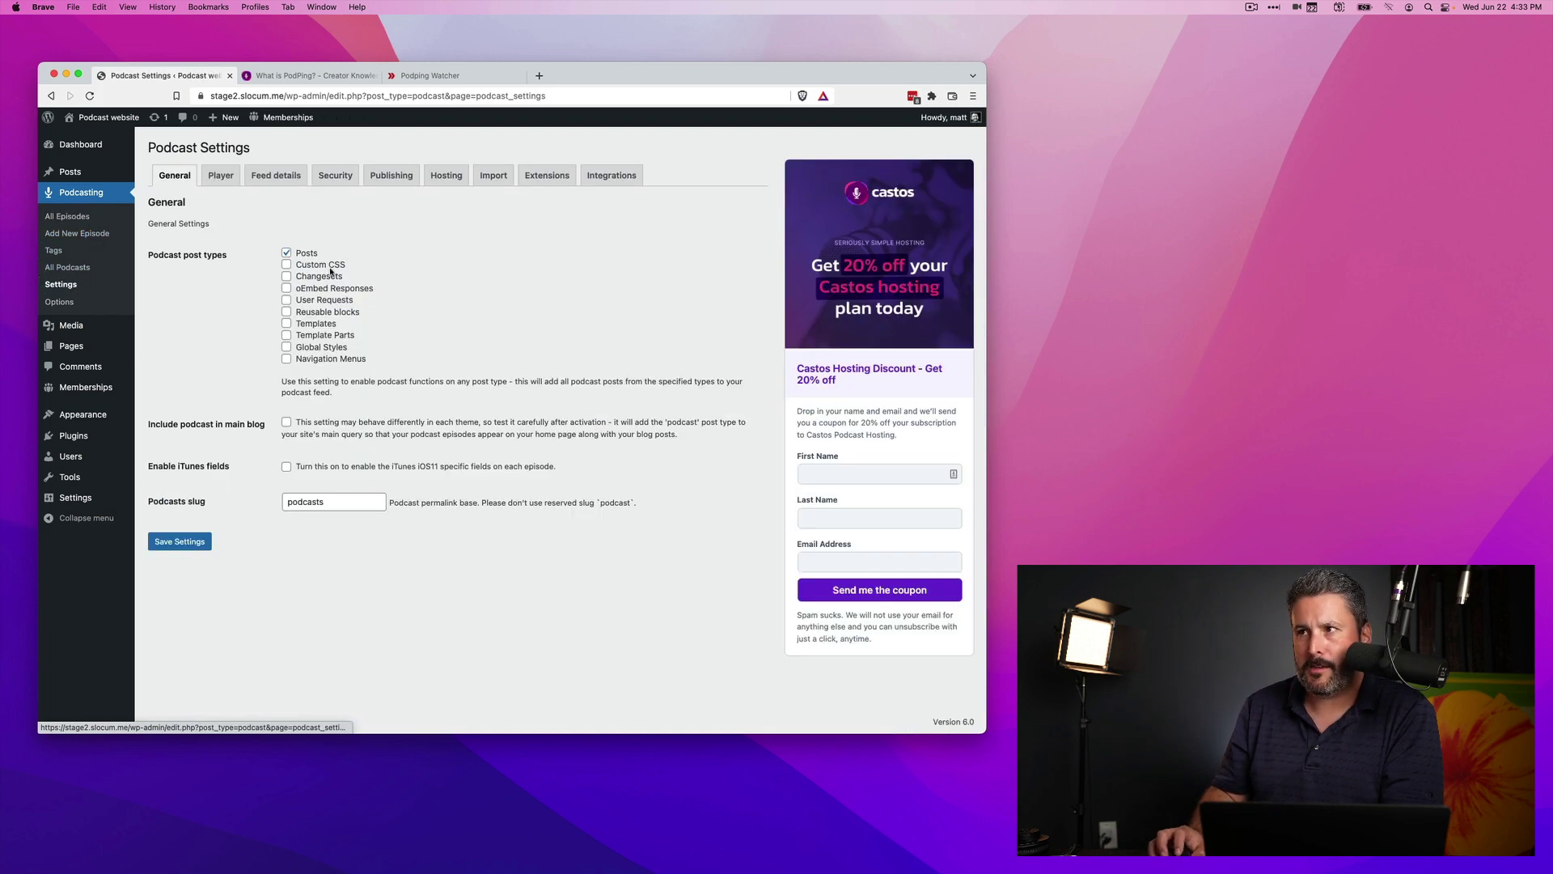
Browse the Extensions tab down to the Transcripts card, then return to All Episodes.
click(559, 179)
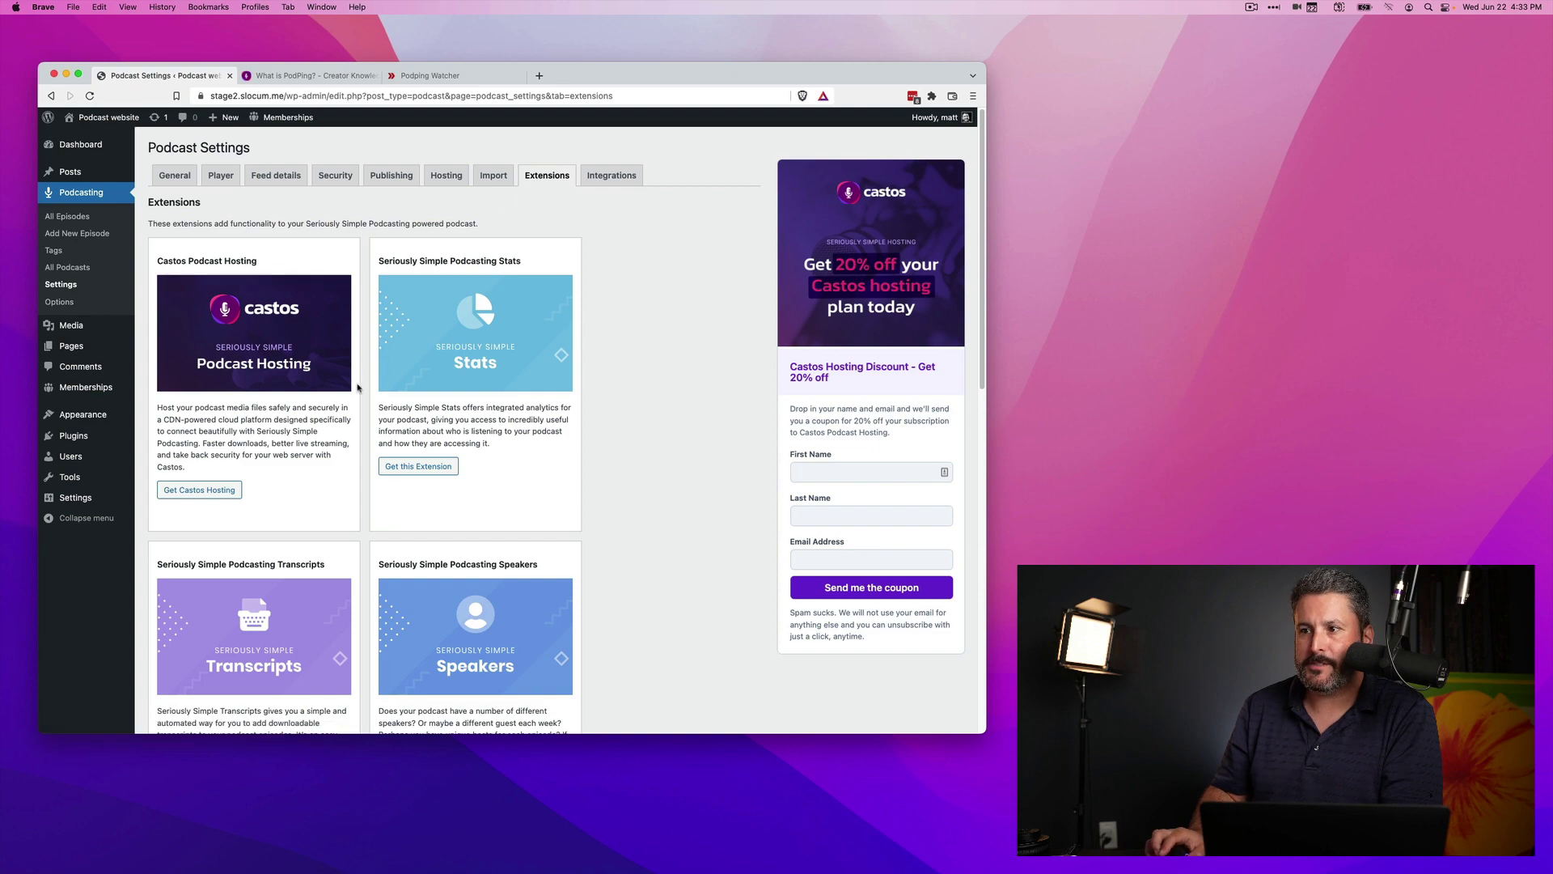
scroll(357, 387, down, 5)
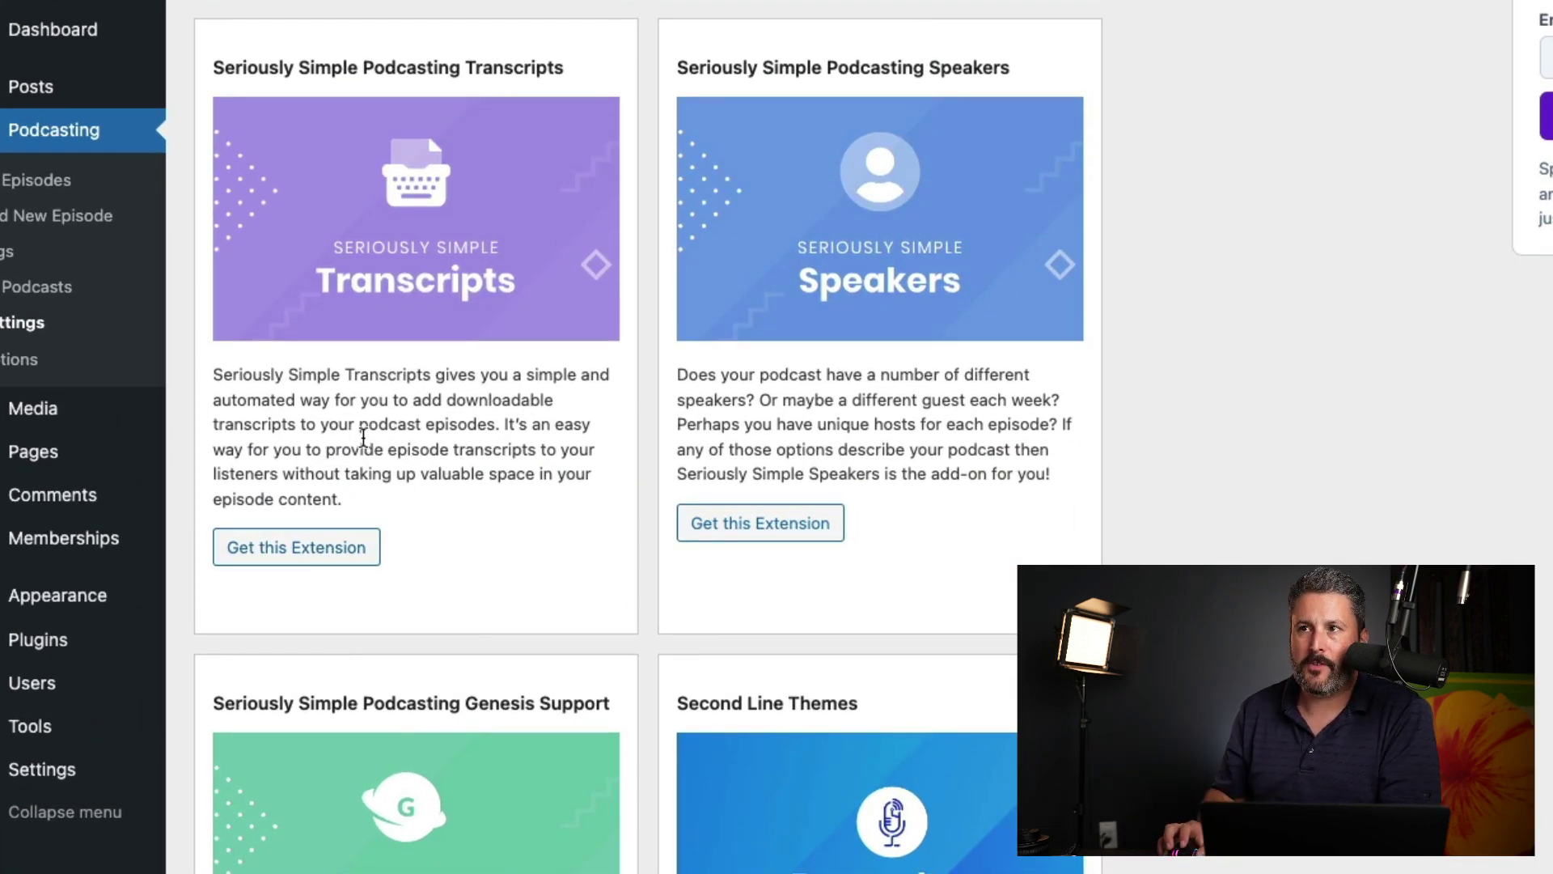
click(57, 182)
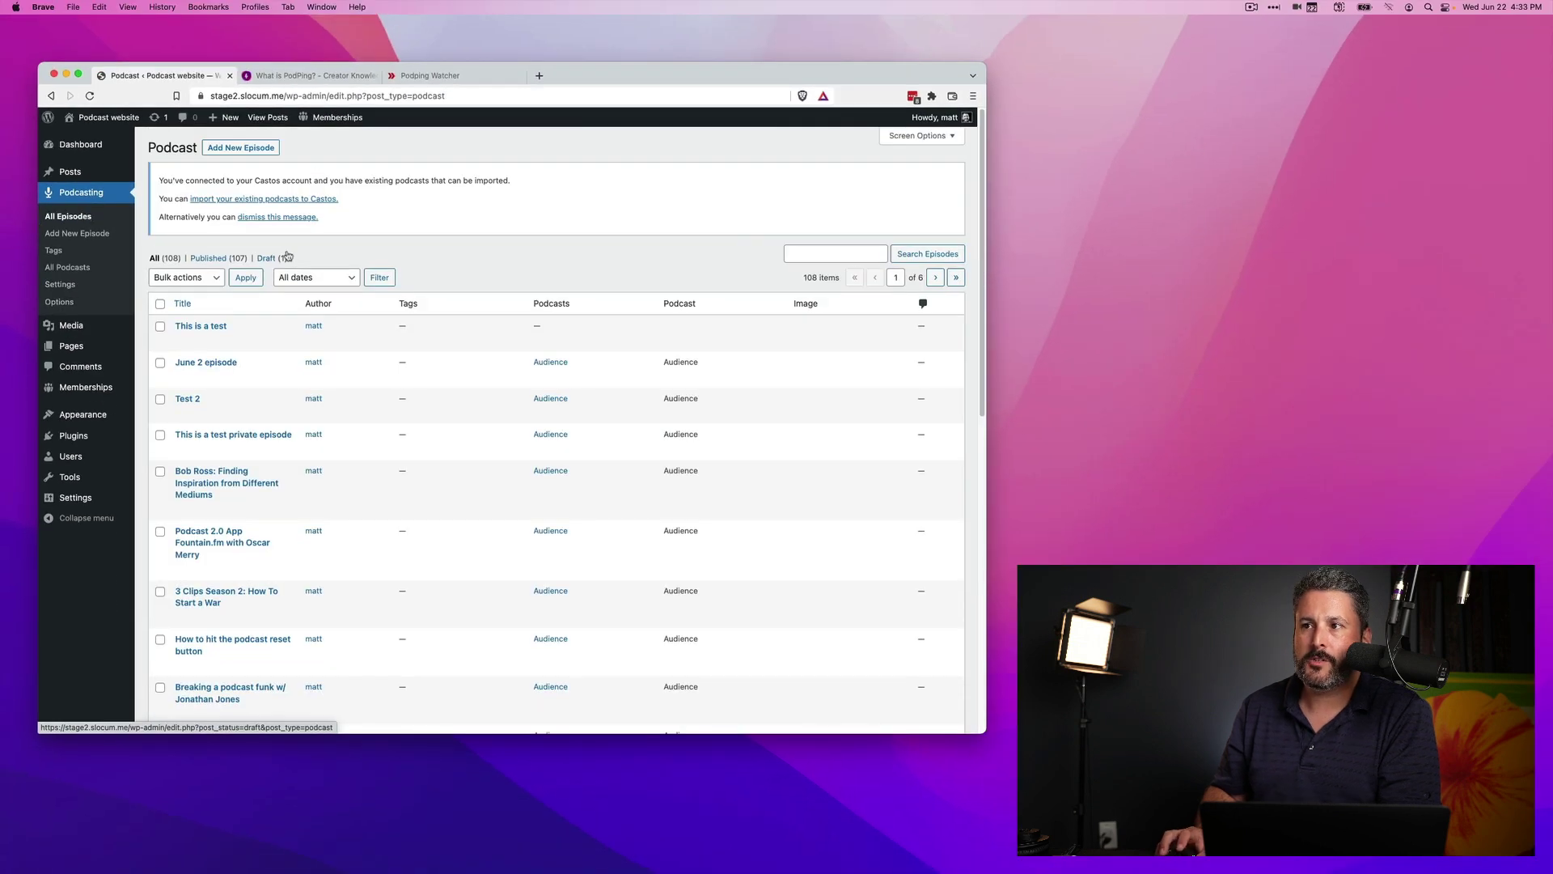
Open the 'This is a test' episode in the block editor.
click(182, 340)
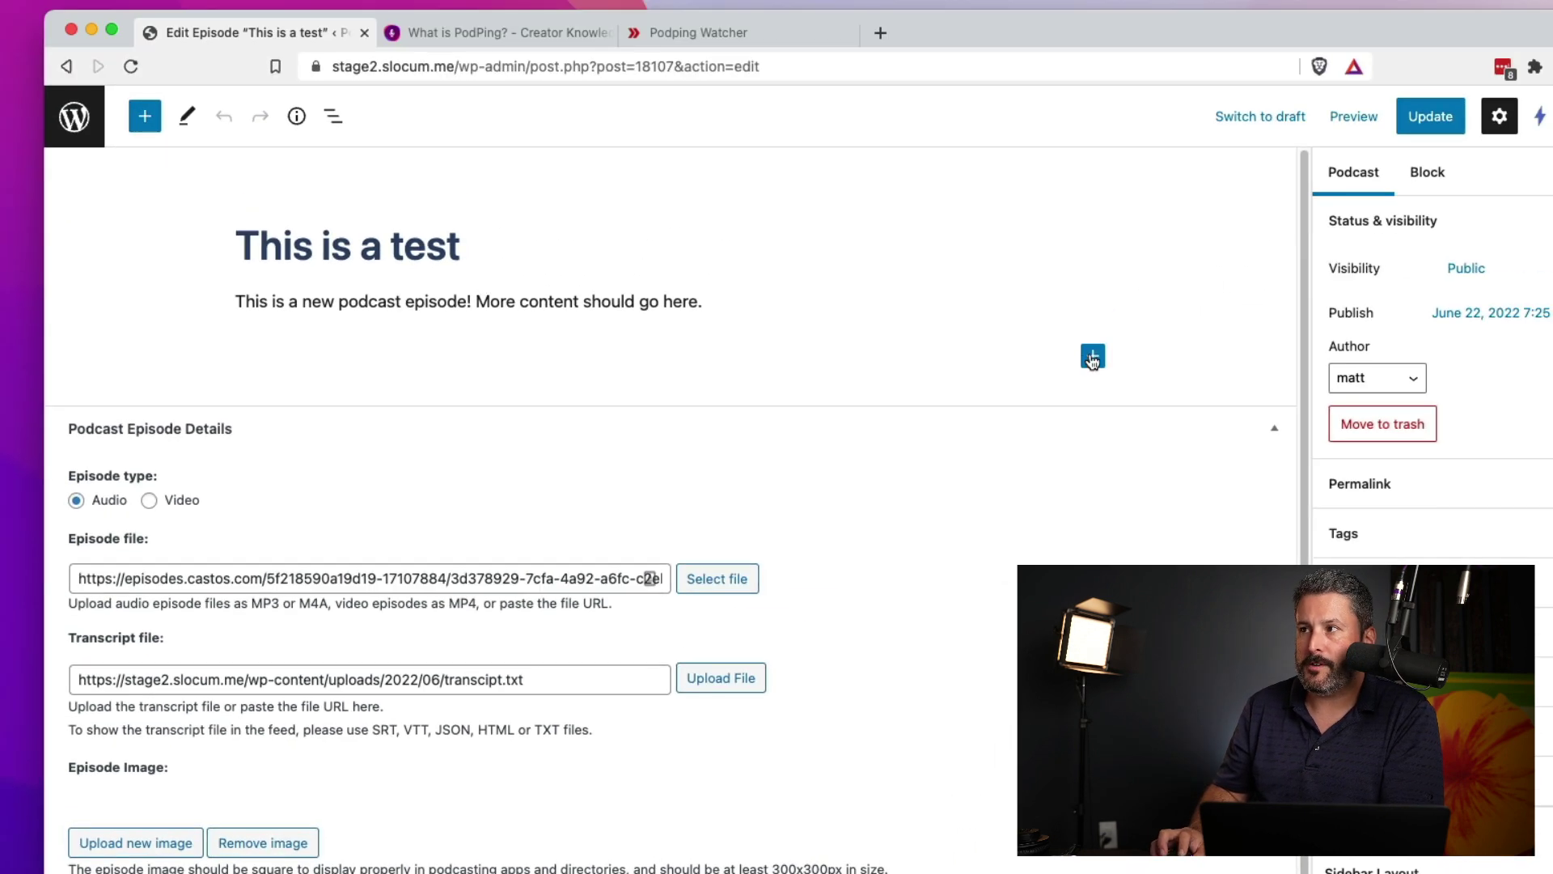
Insert a Castos Transcript block and paste the full speaker transcript over its Lorem ipsum text.
click(1093, 357)
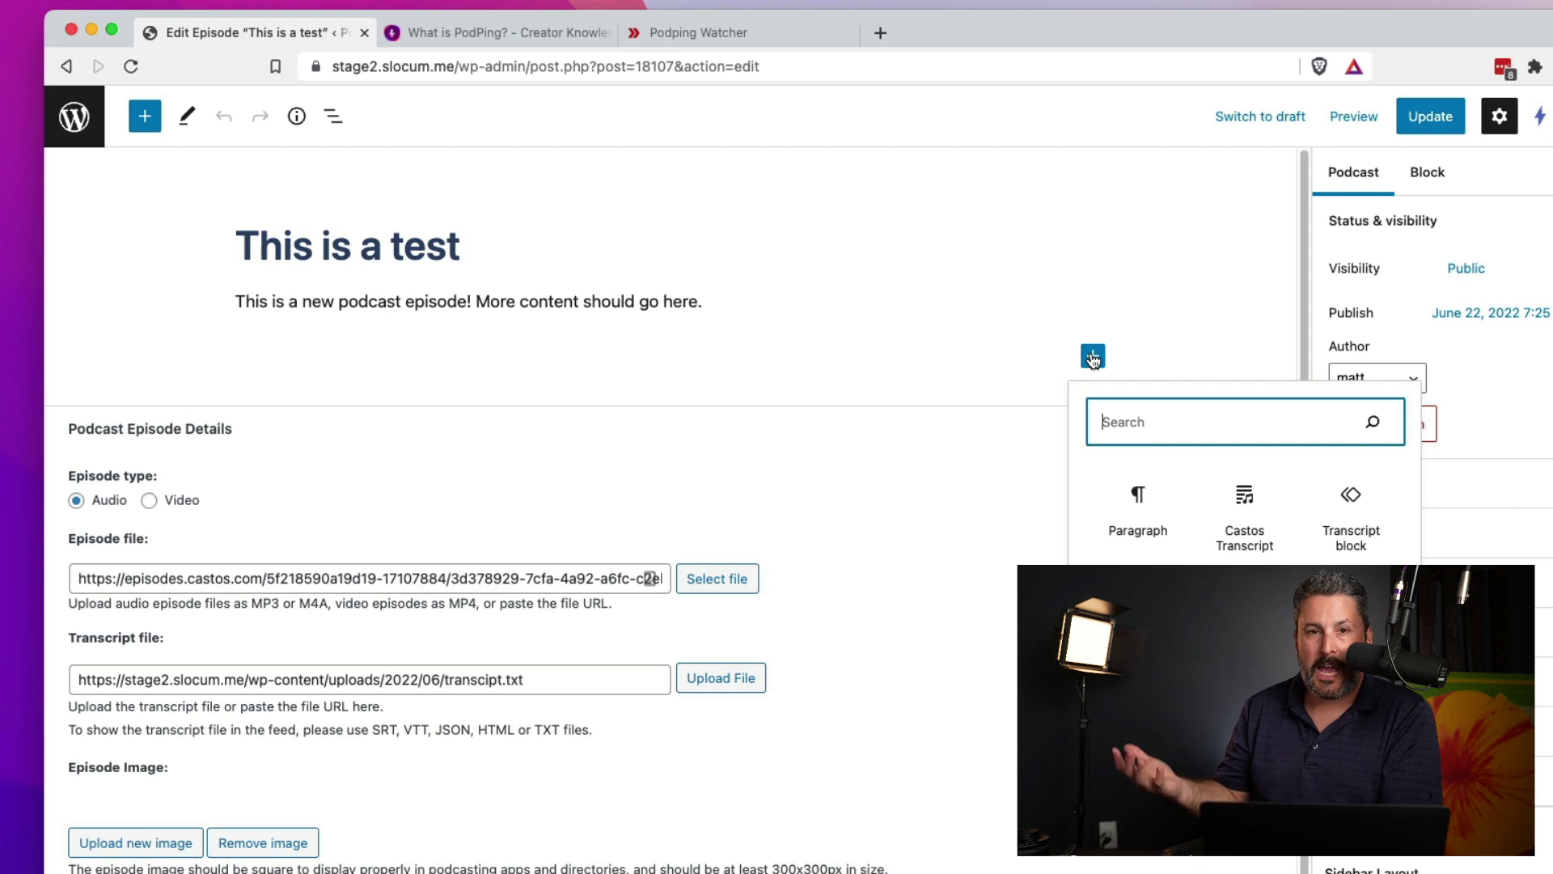
click(1249, 522)
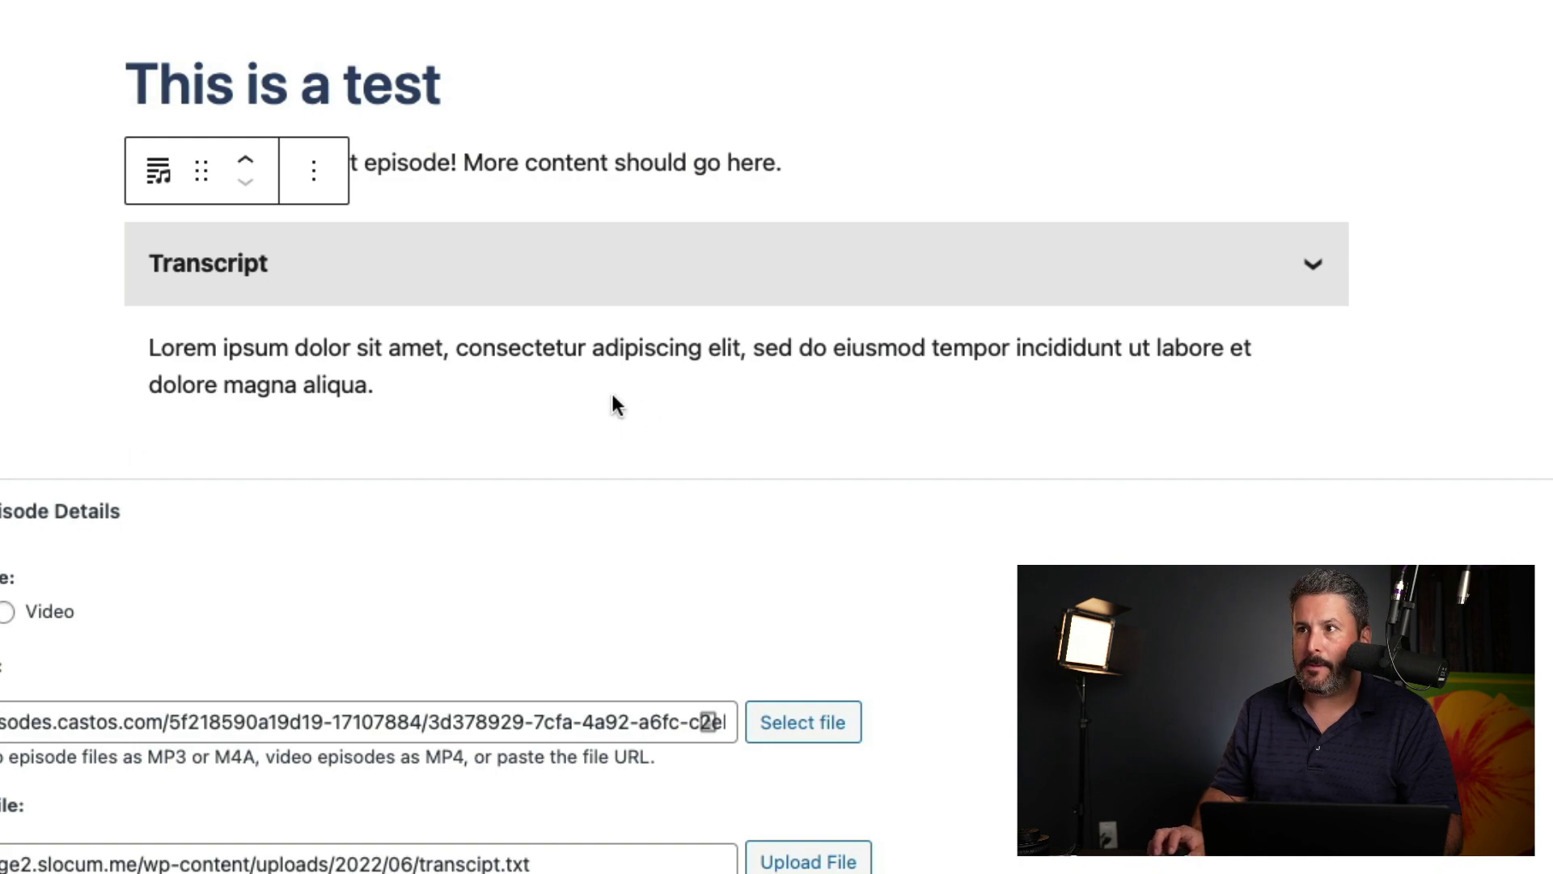
click(233, 347)
drag(145, 344, 413, 375)
key(super+v)
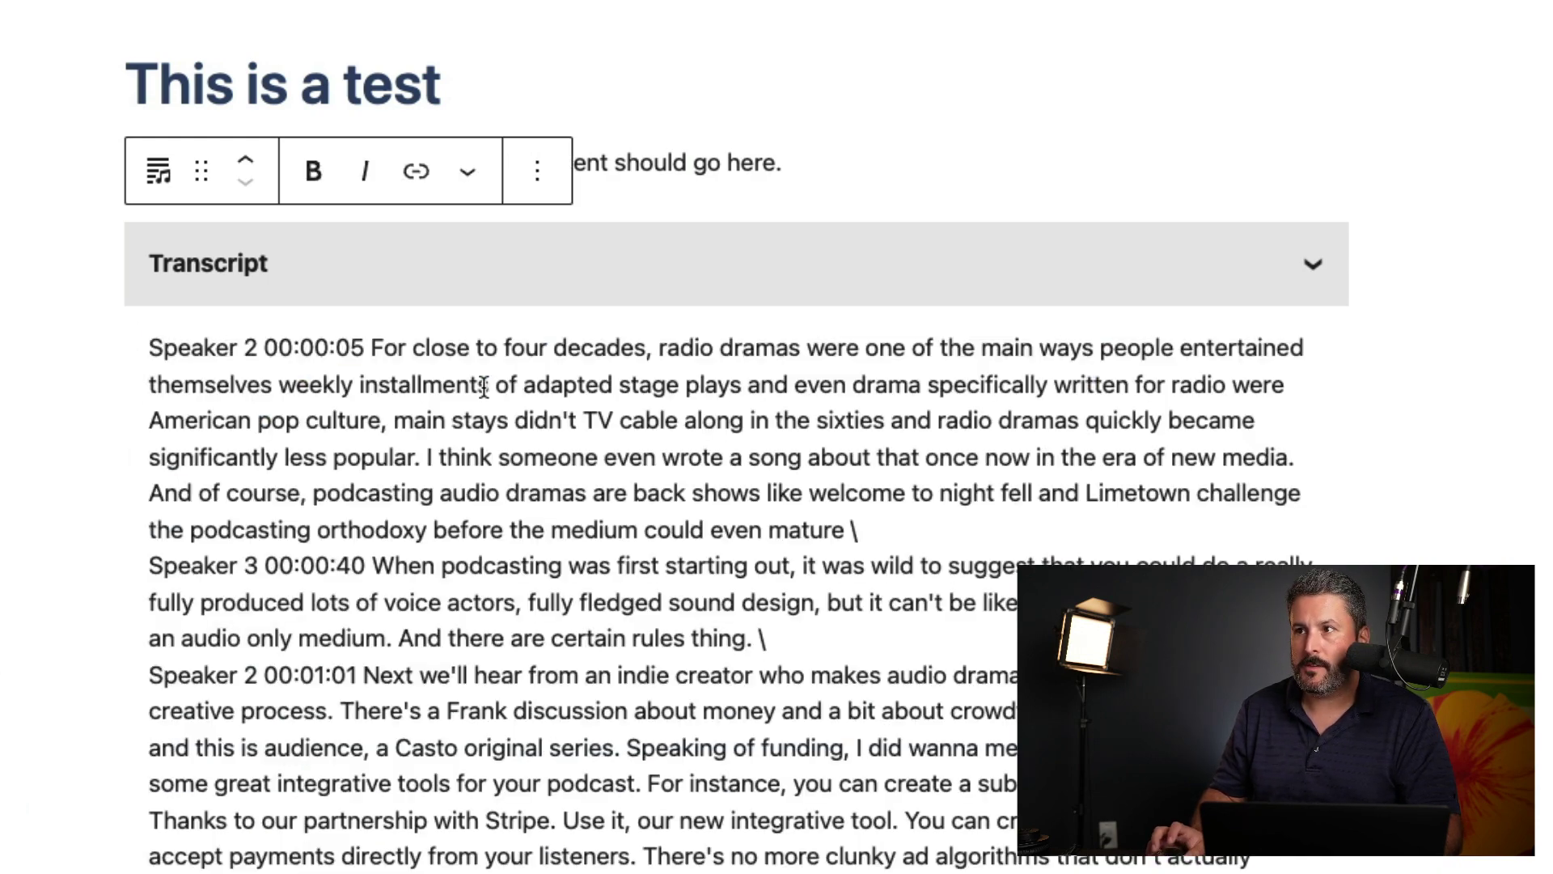
scroll(469, 501, down, 15)
scroll(467, 511, up, 9)
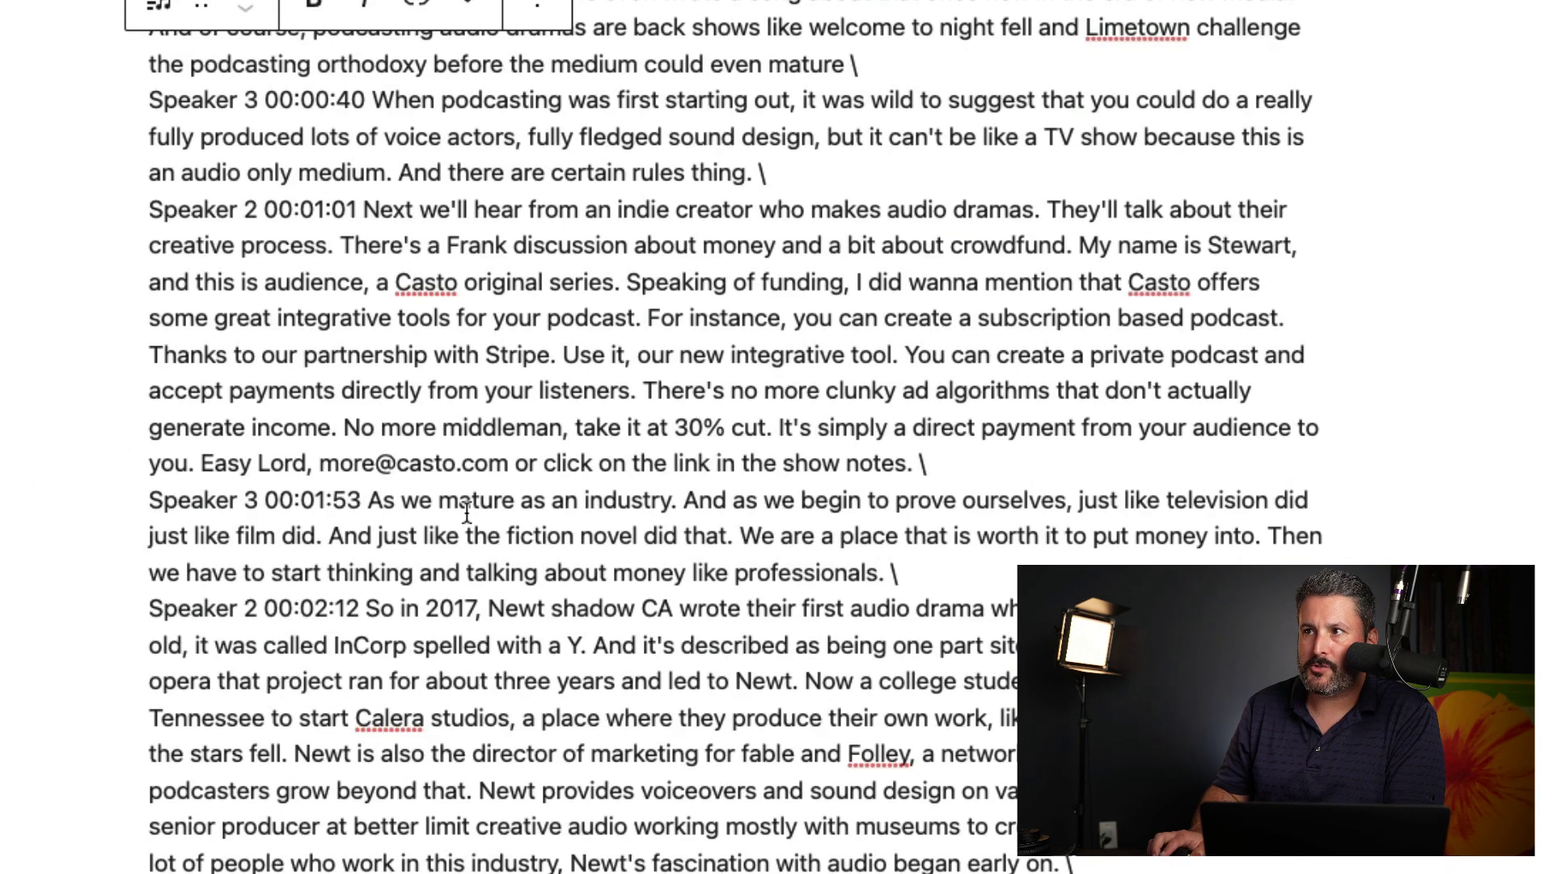
scroll(641, 550, down, 10)
scroll(641, 550, up, 15)
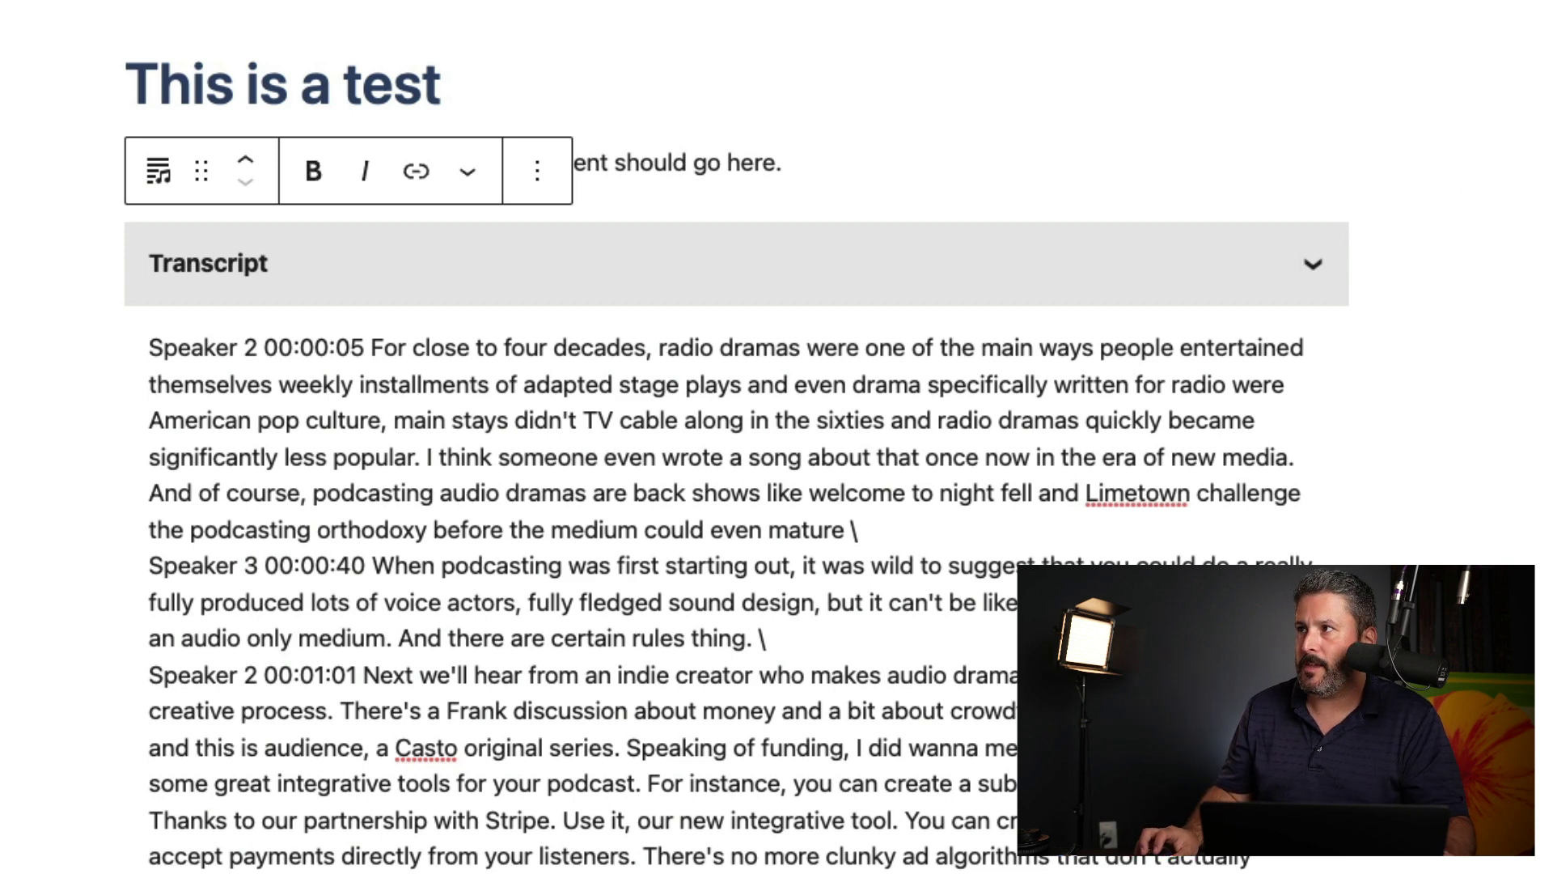
Preview the episode in a new tab and expand, collapse, then re-expand the Transcript section.
click(1455, 163)
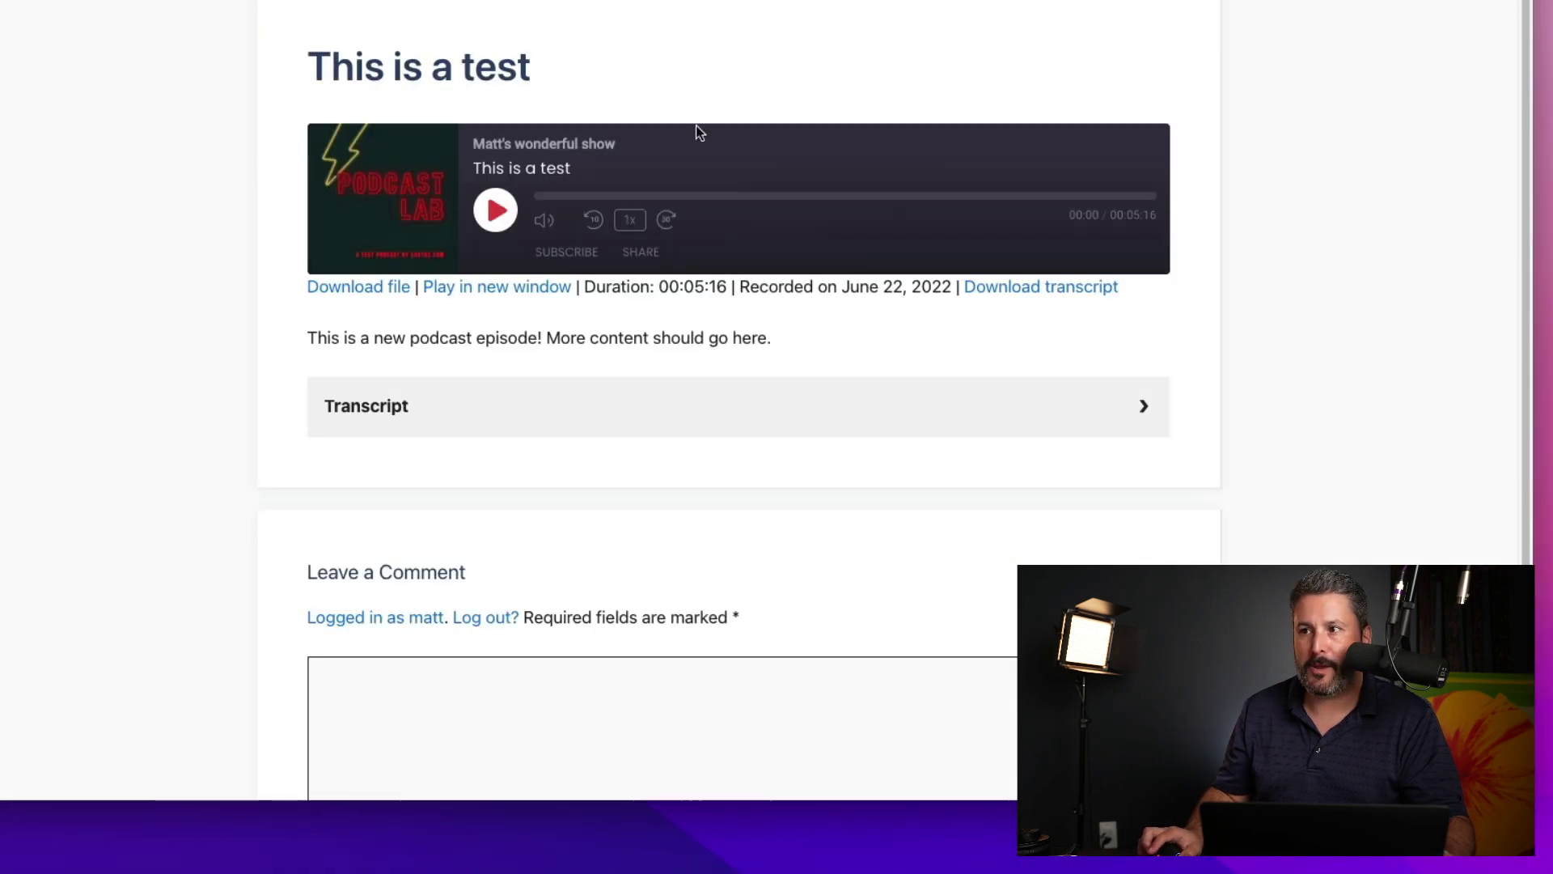
click(623, 426)
scroll(683, 429, down, 12)
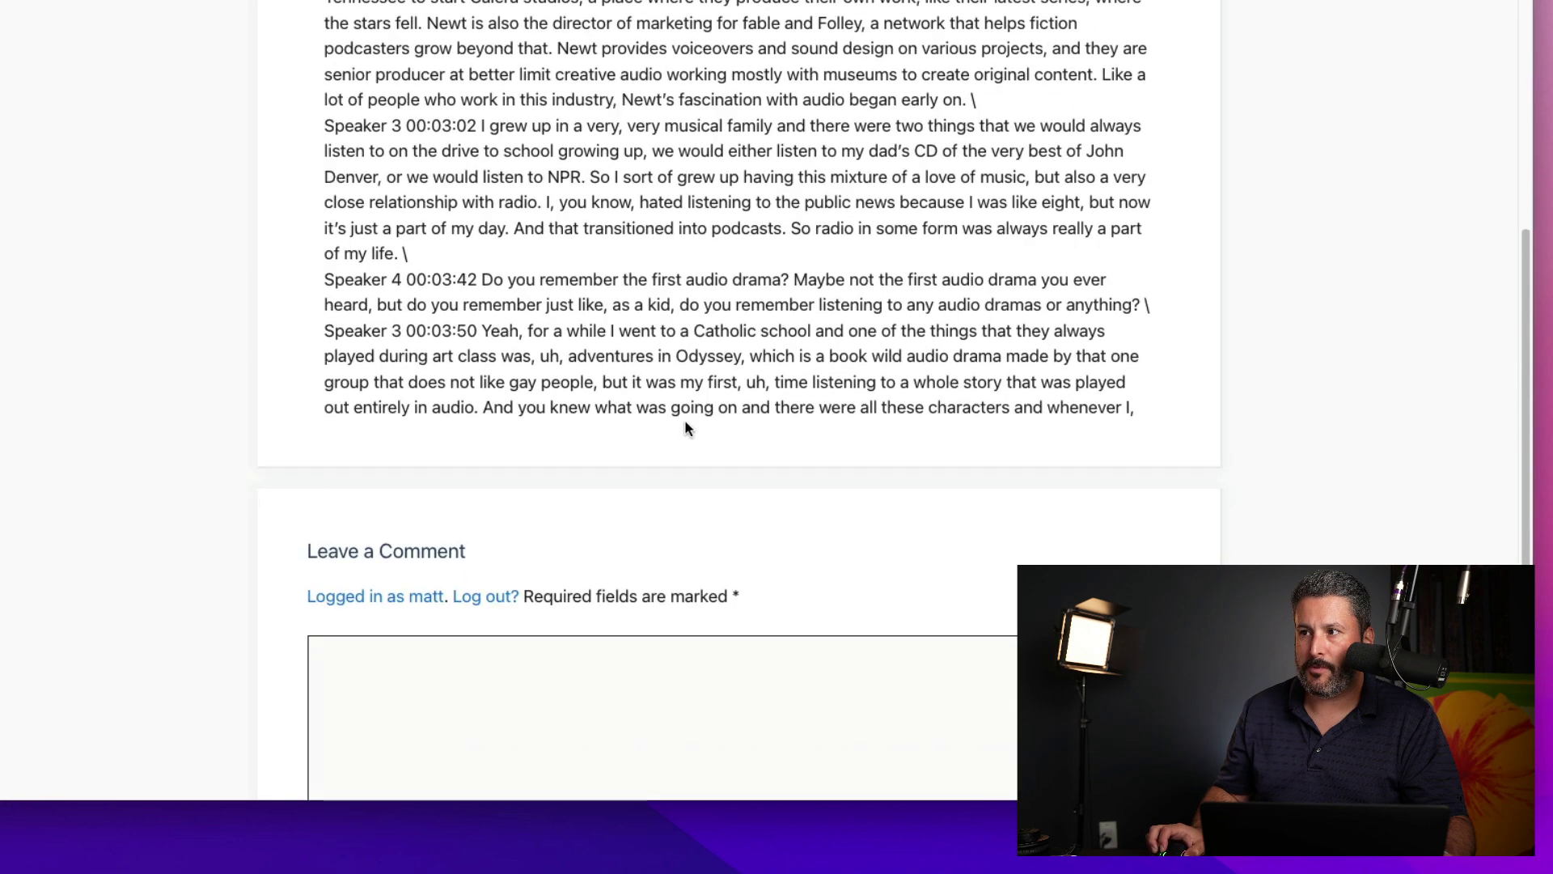
scroll(684, 419, up, 4)
scroll(671, 363, up, 8)
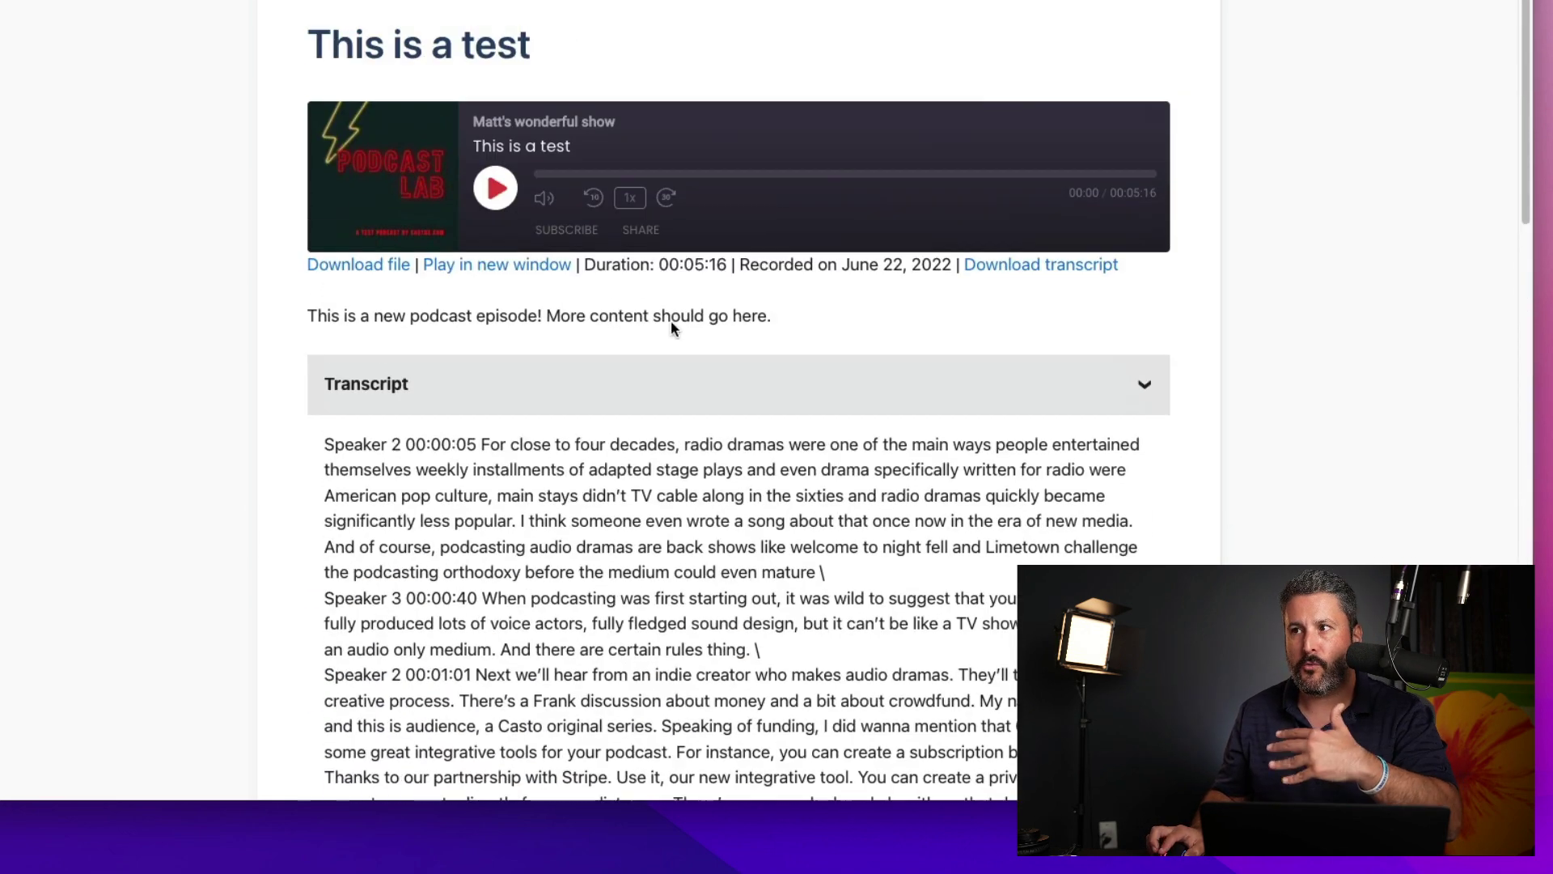
click(679, 390)
click(679, 390)
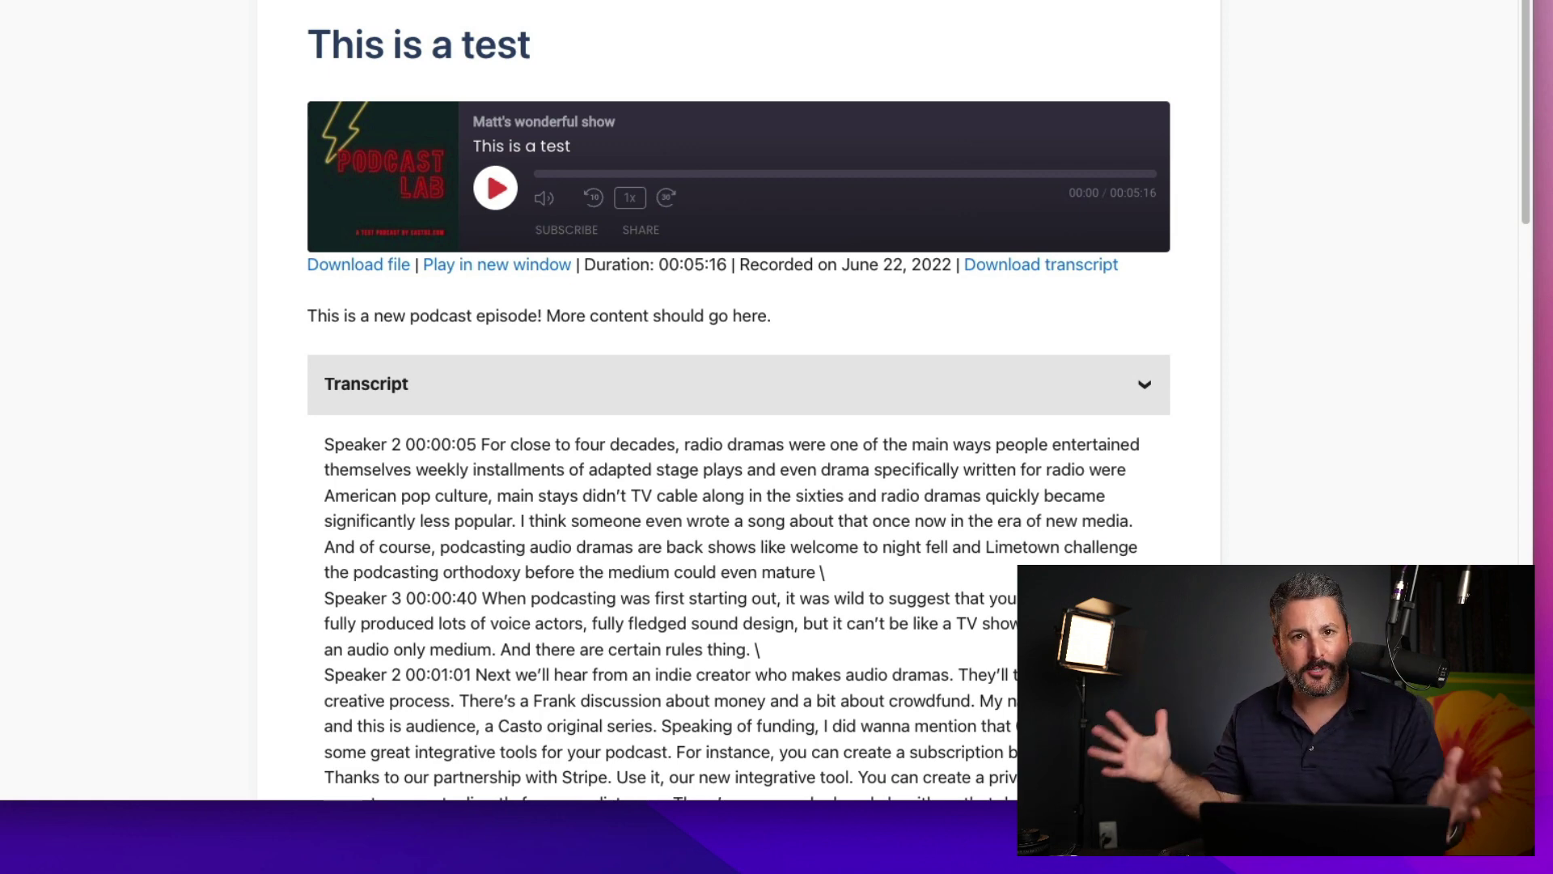
Back in the episode editor, make the 'Matt's Transcript' title red (#D53535) and size 35.
key(ctrl+Tab)
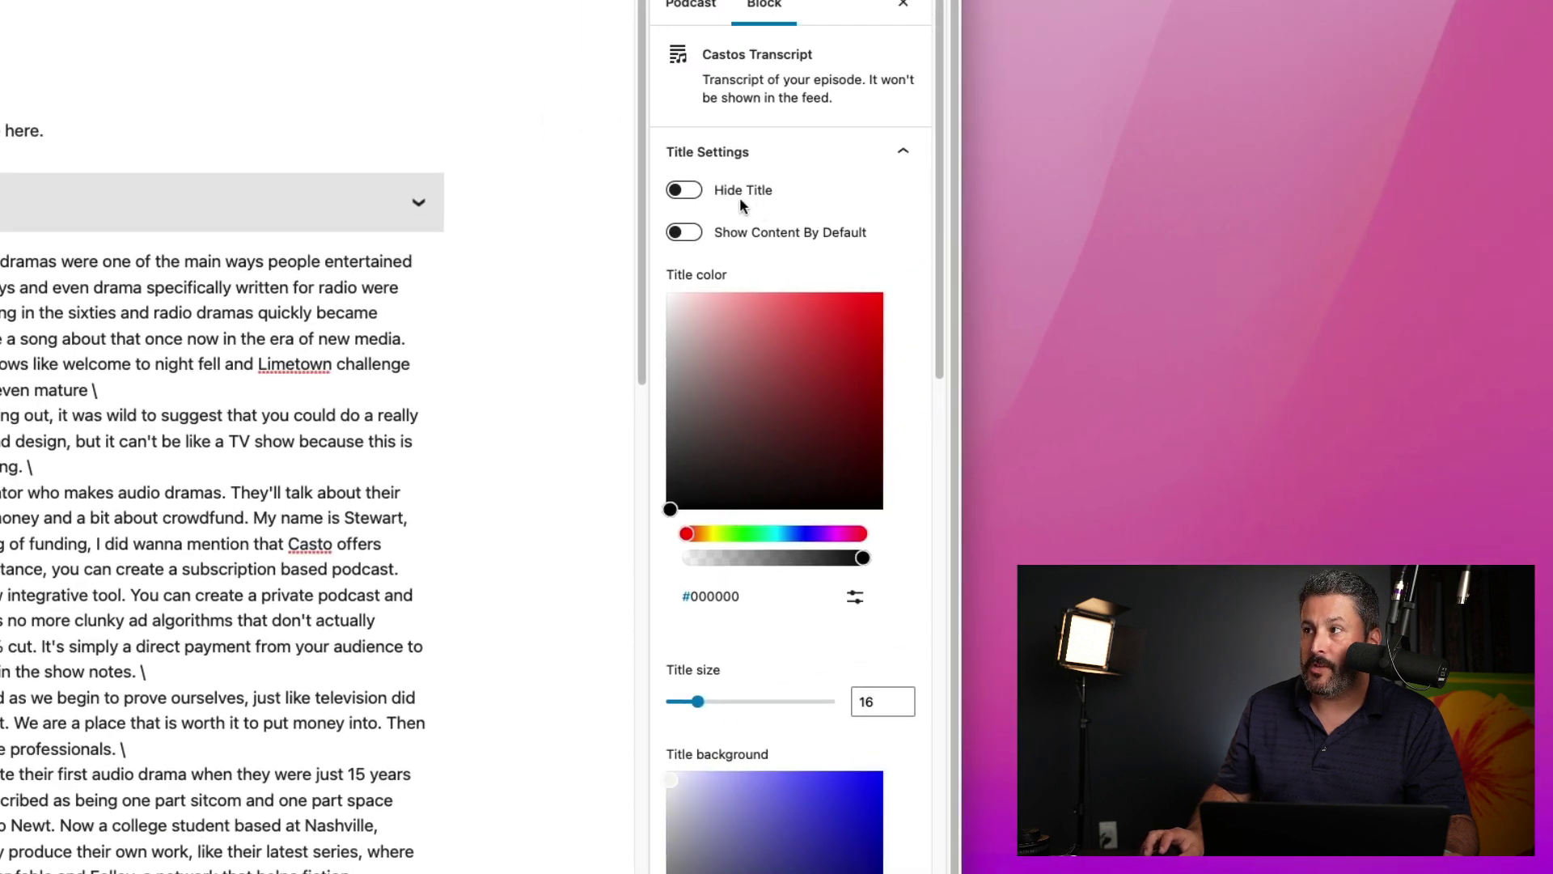
drag(749, 360, 826, 330)
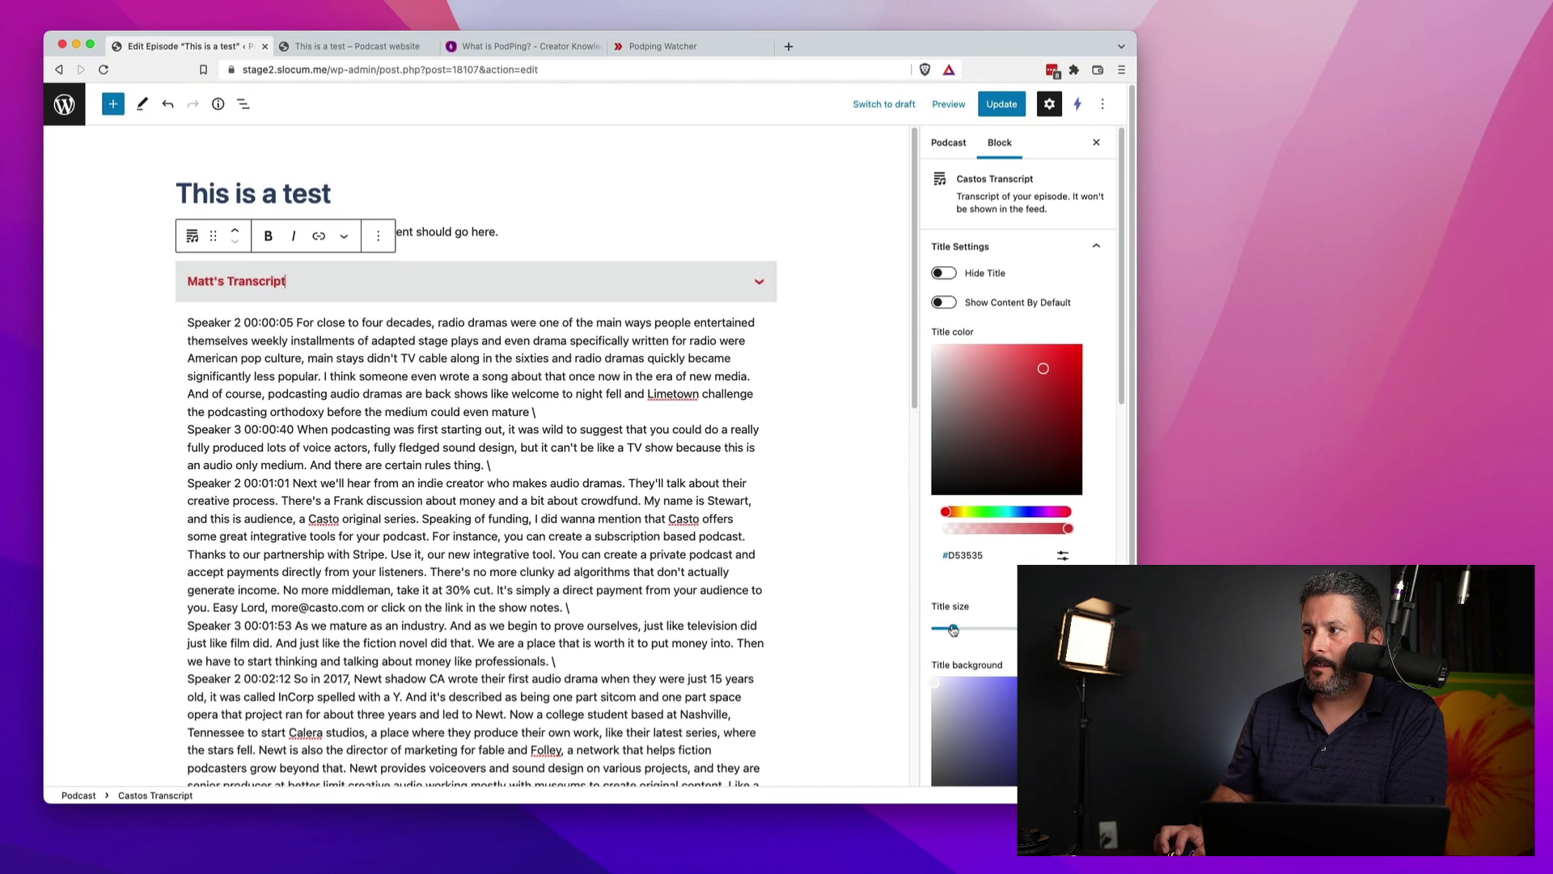
drag(697, 702, 756, 705)
scroll(942, 623, down, 5)
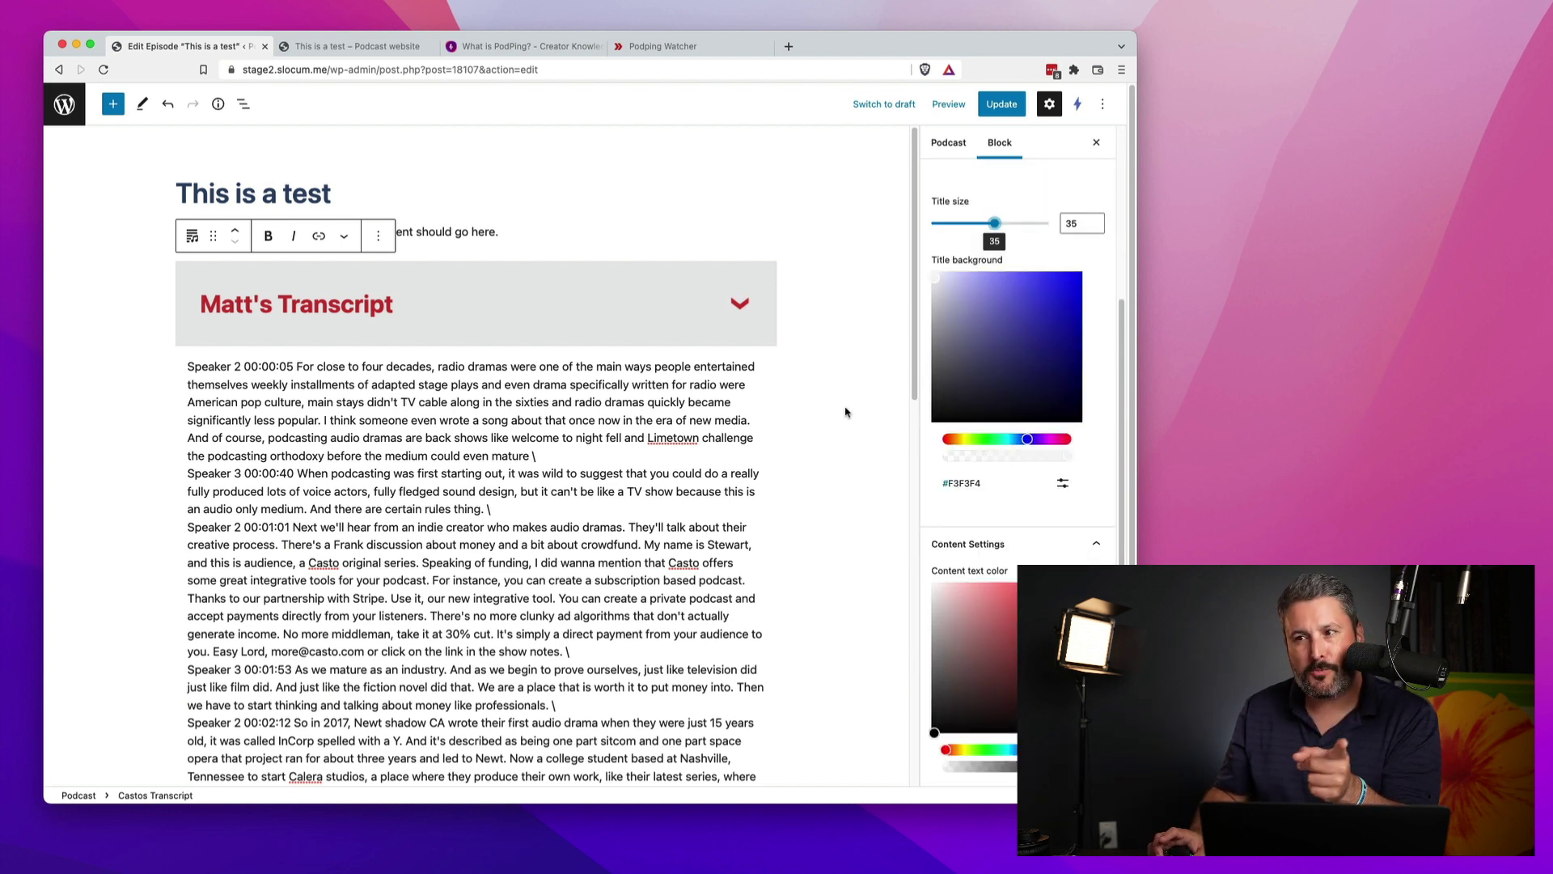
scroll(858, 400, down, 6)
scroll(954, 450, down, 6)
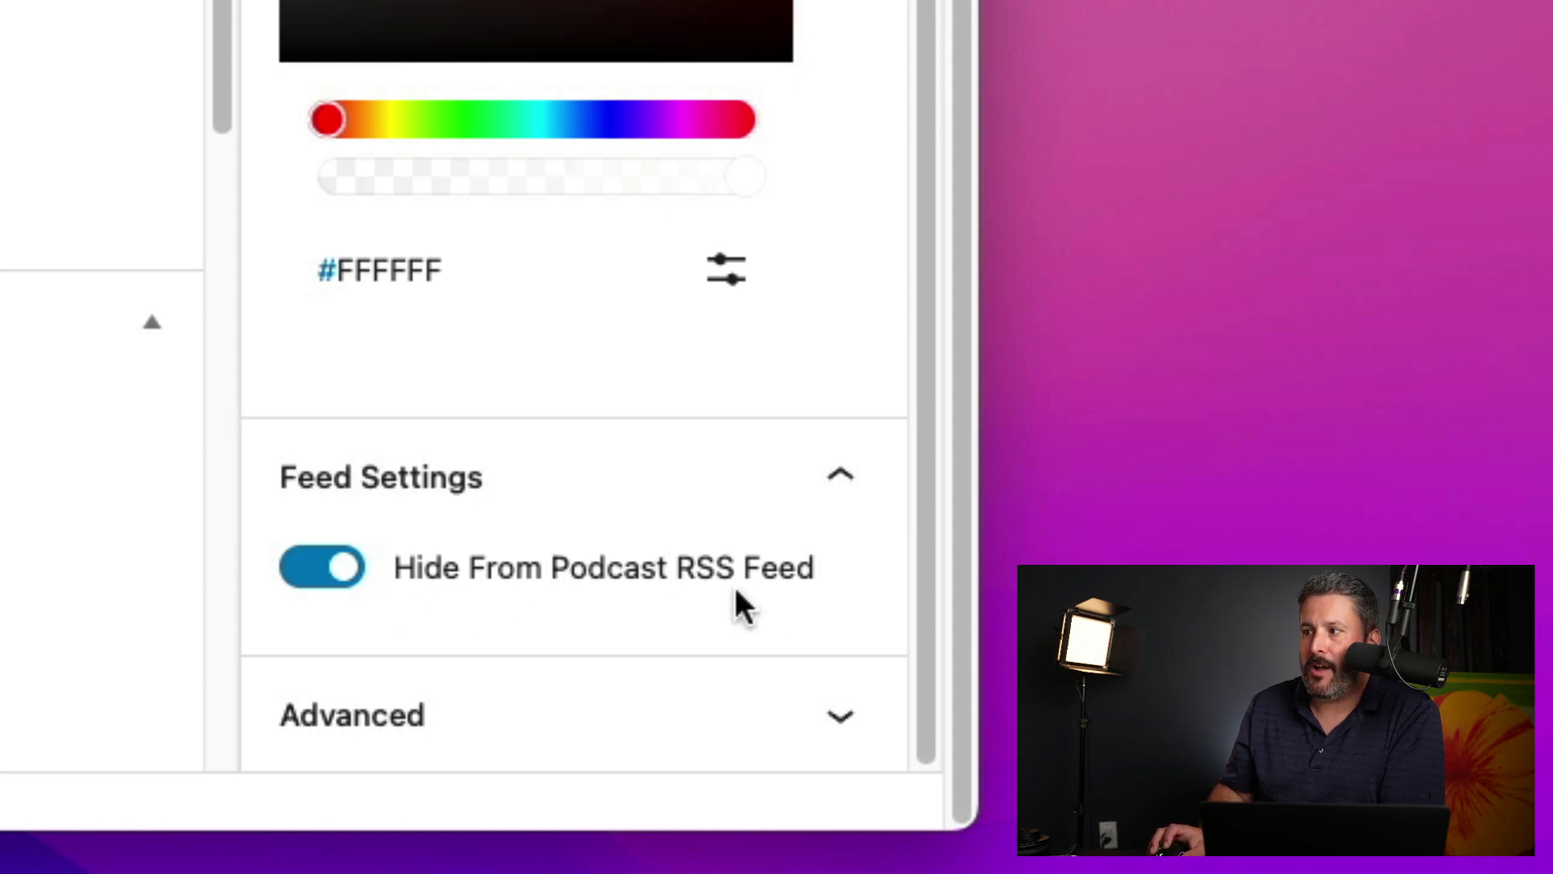
click(341, 581)
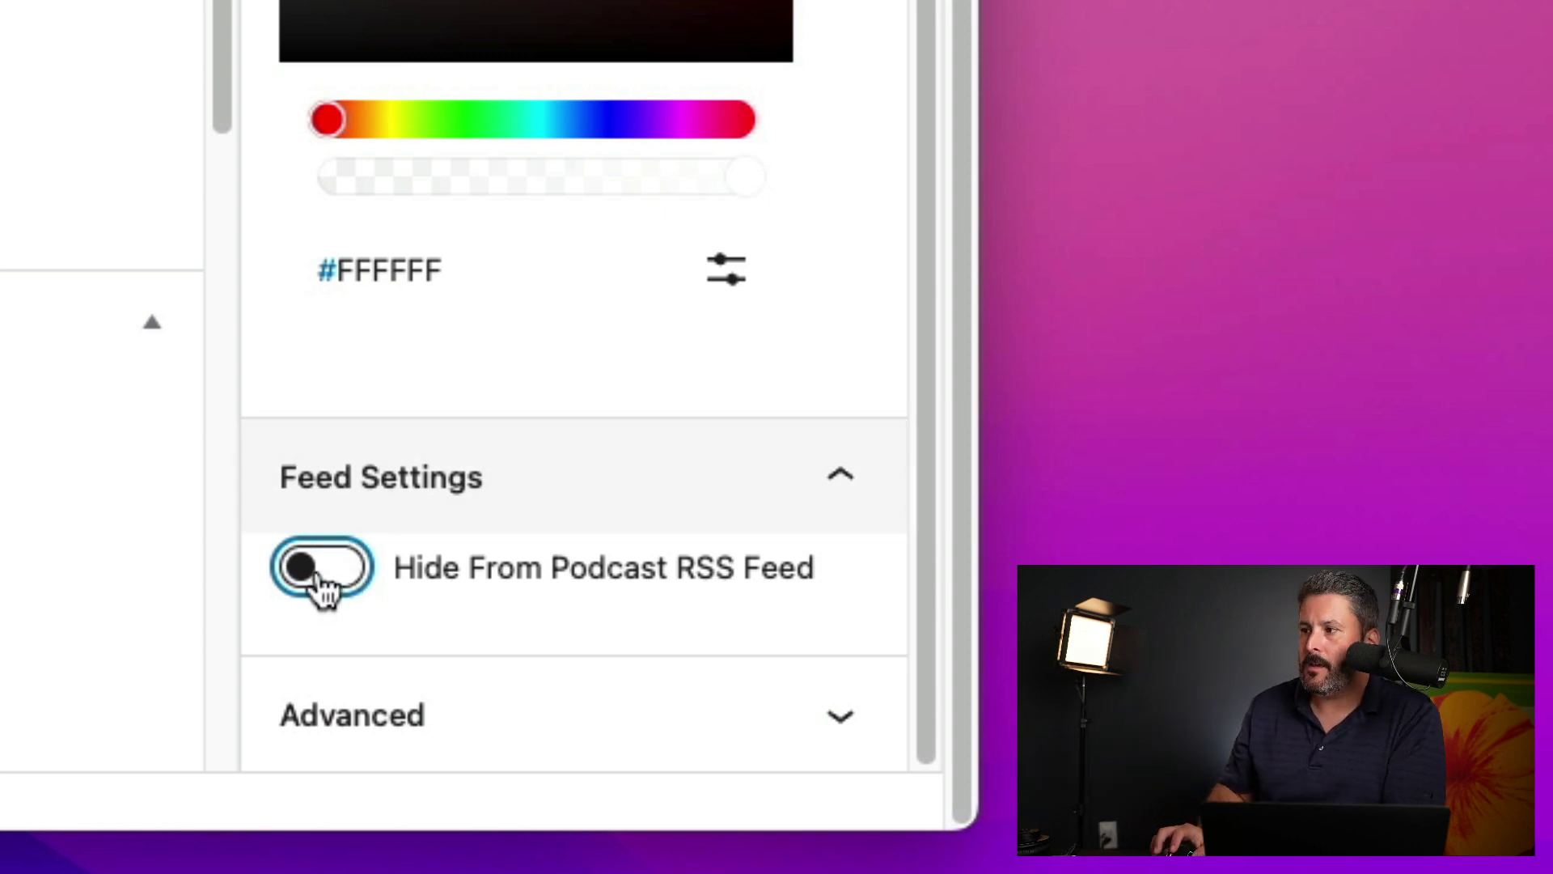
click(321, 577)
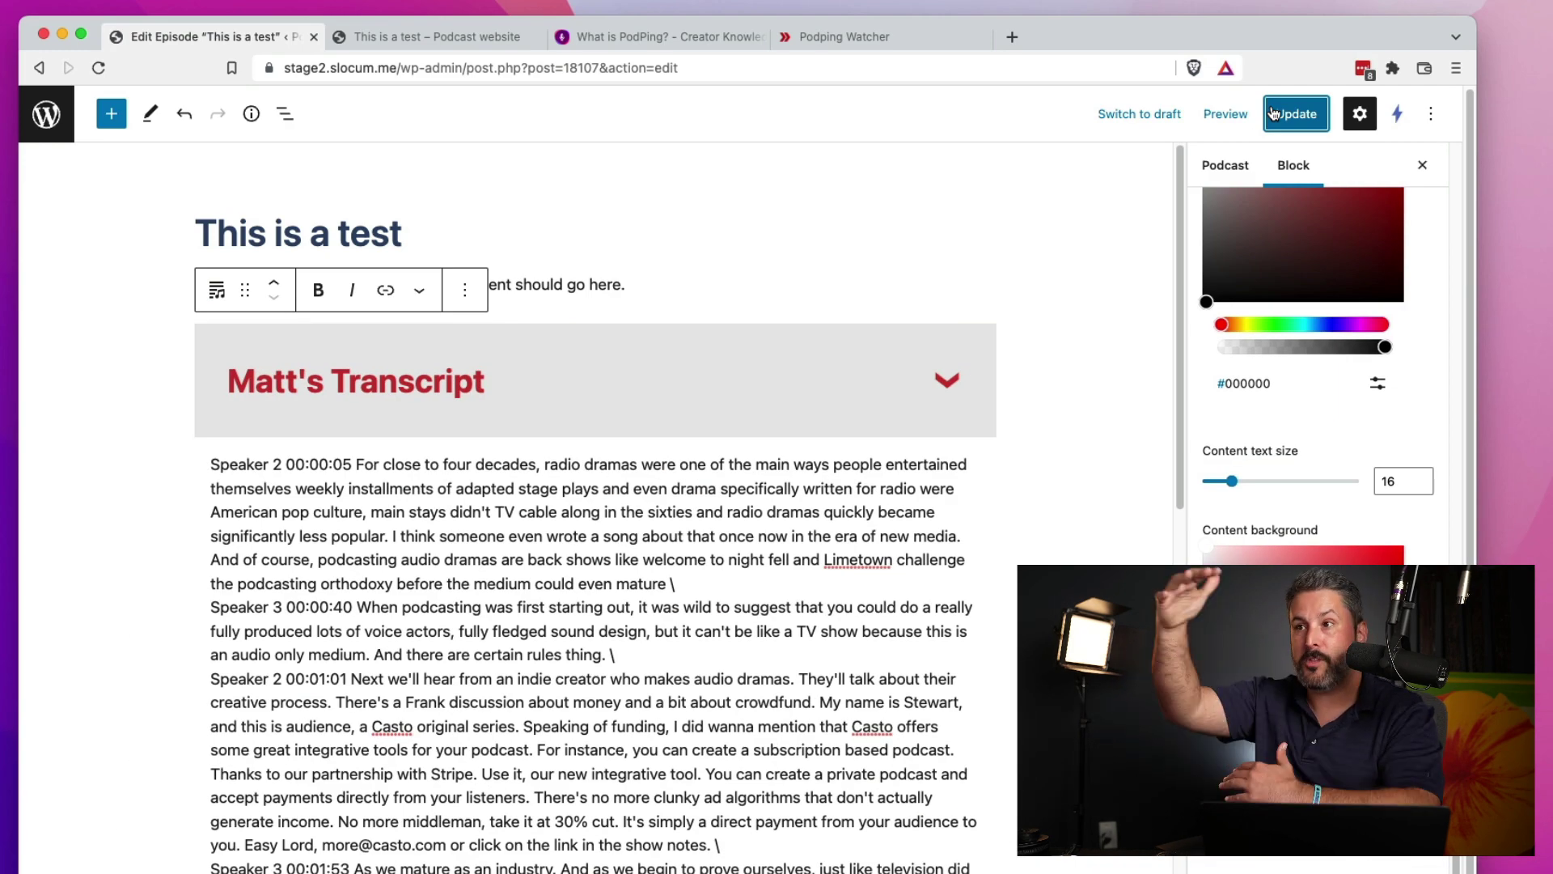
click(680, 292)
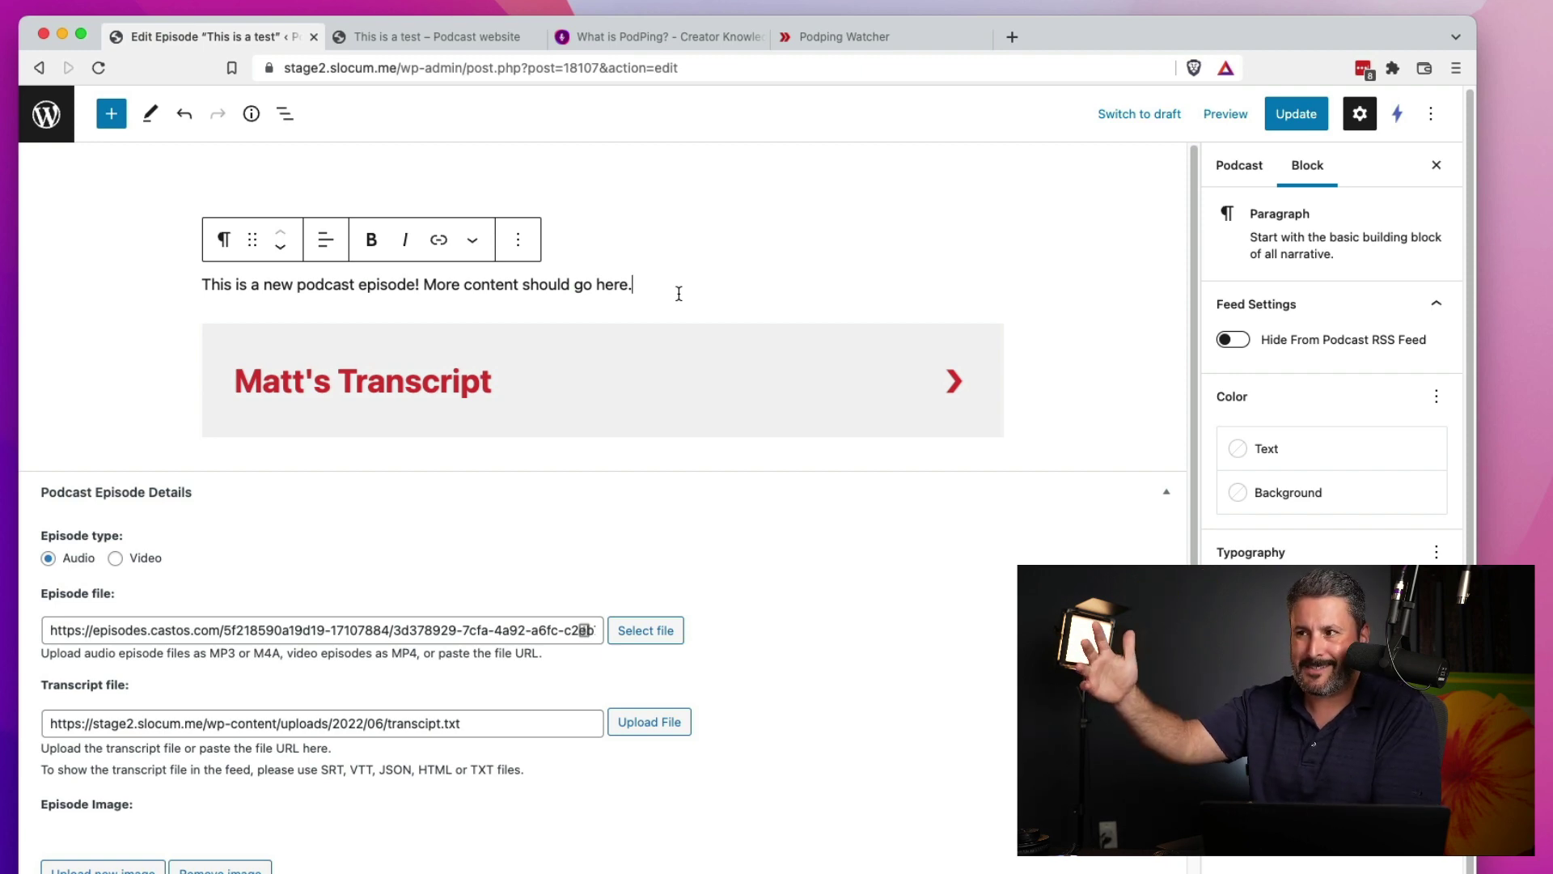
click(643, 379)
scroll(1317, 364, down, 10)
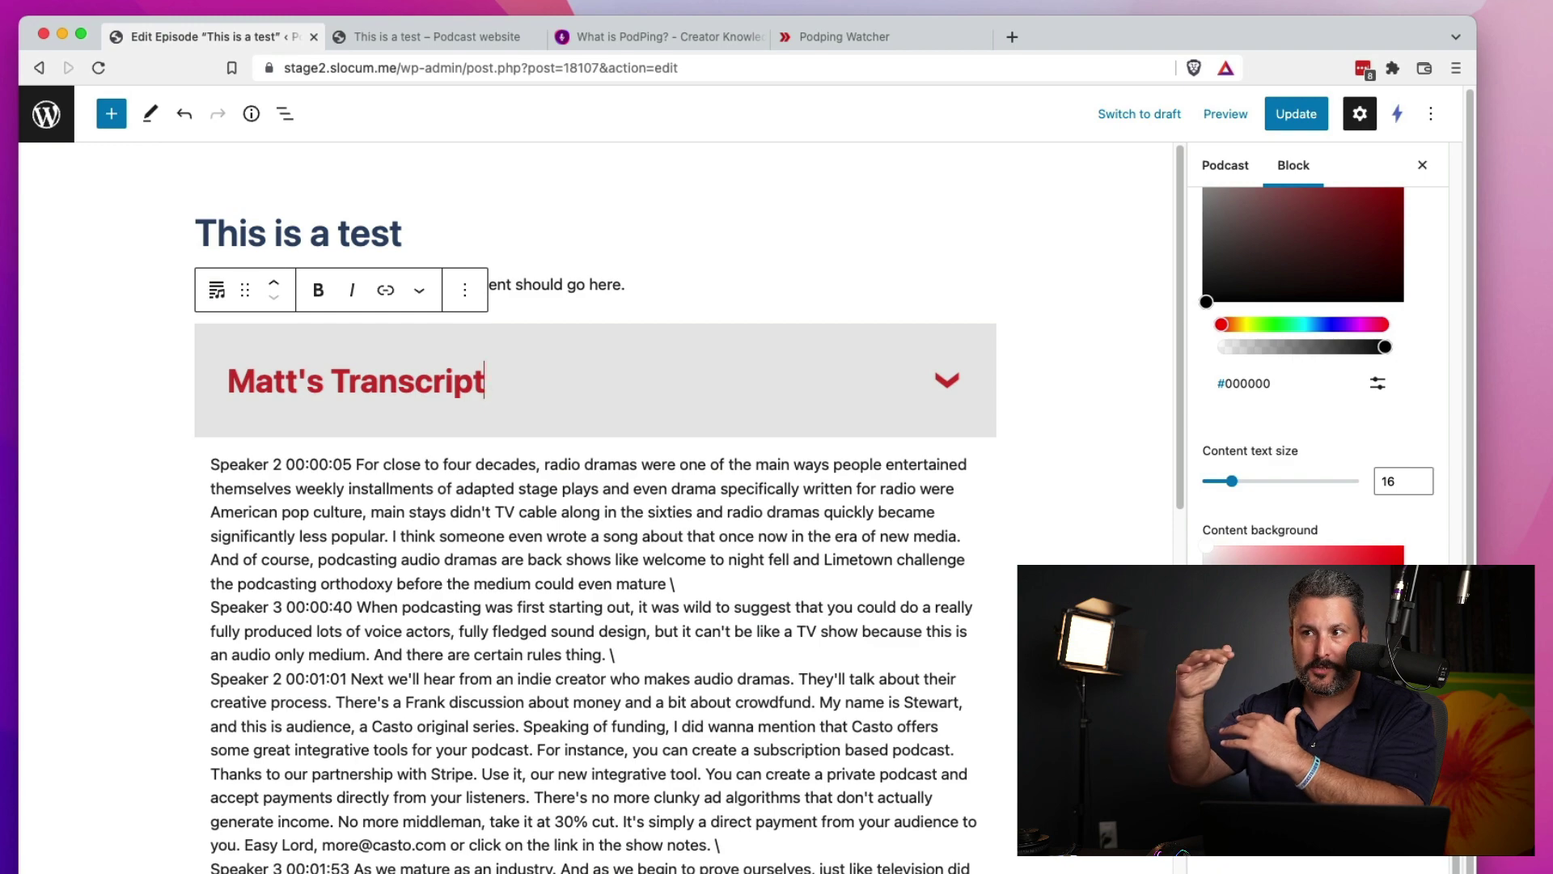
scroll(161, 482, down, 15)
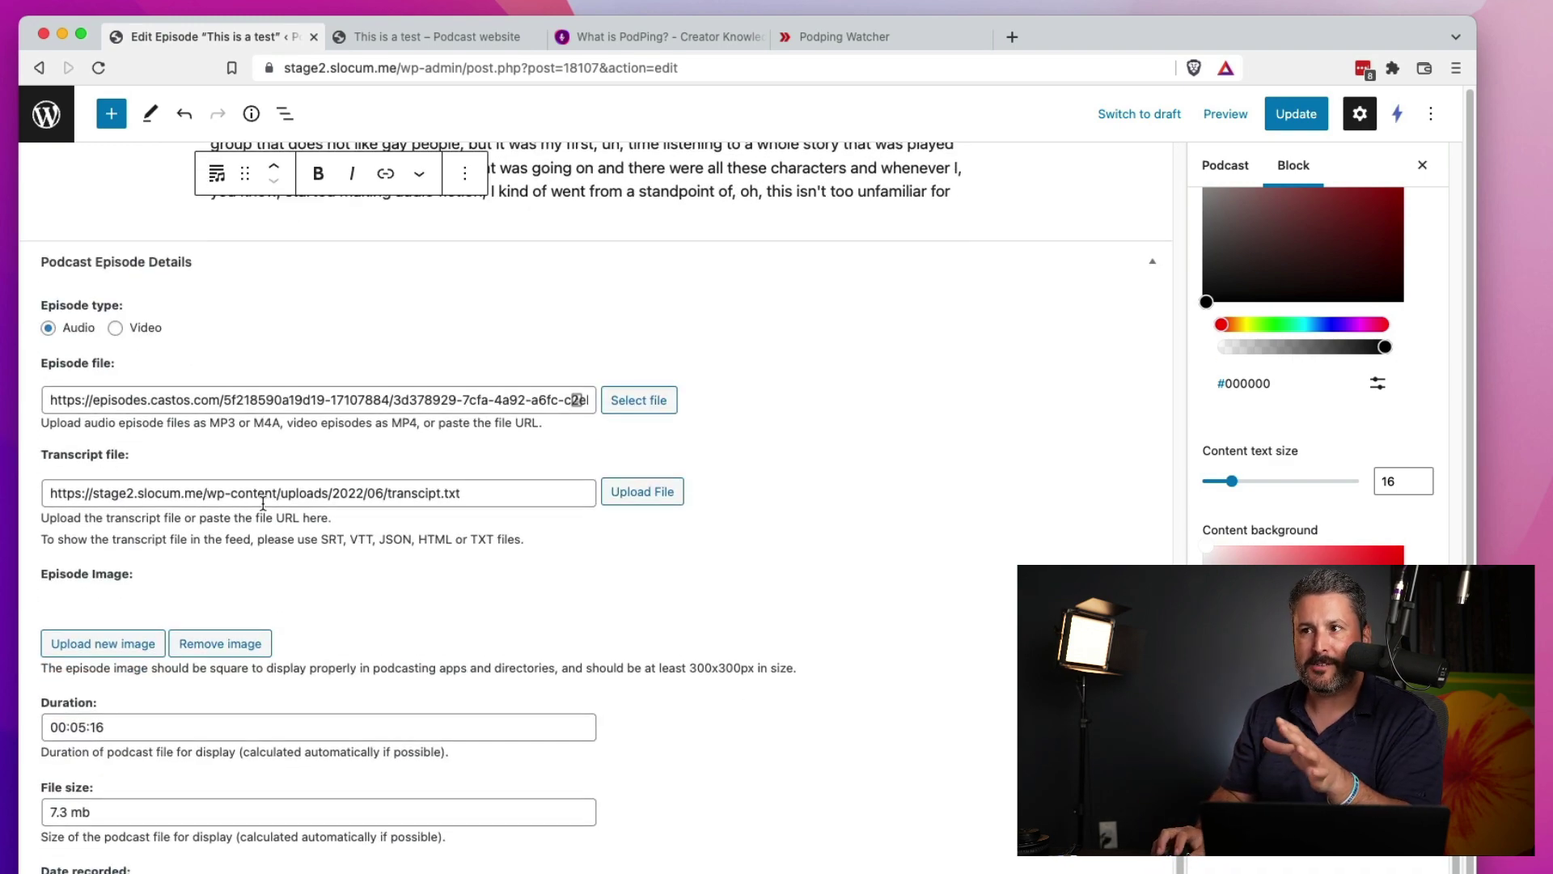
click(263, 497)
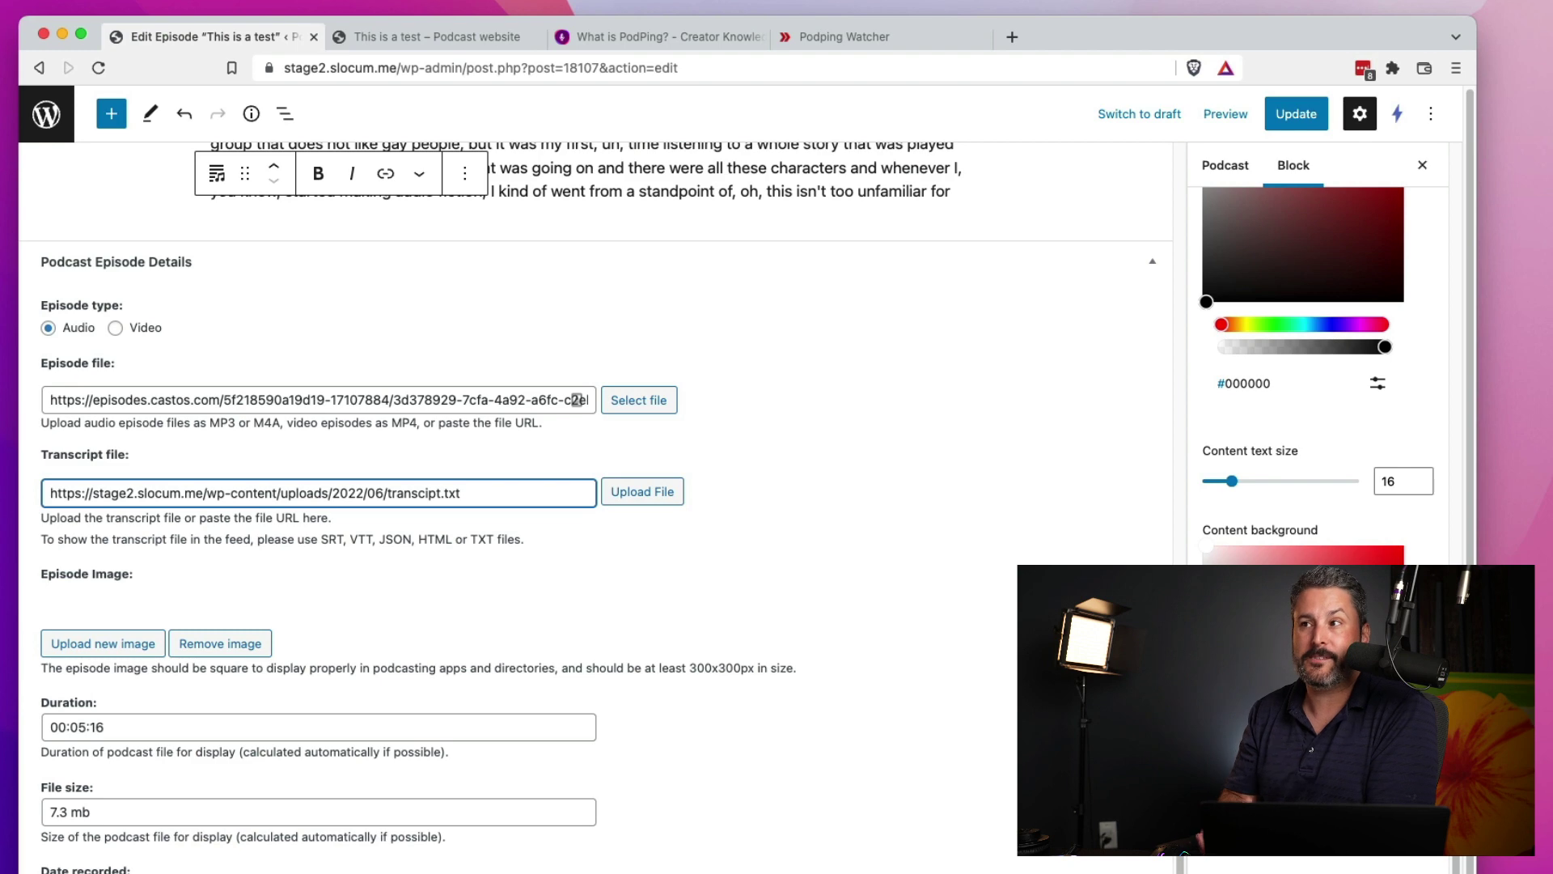
scroll(265, 493, up, 10)
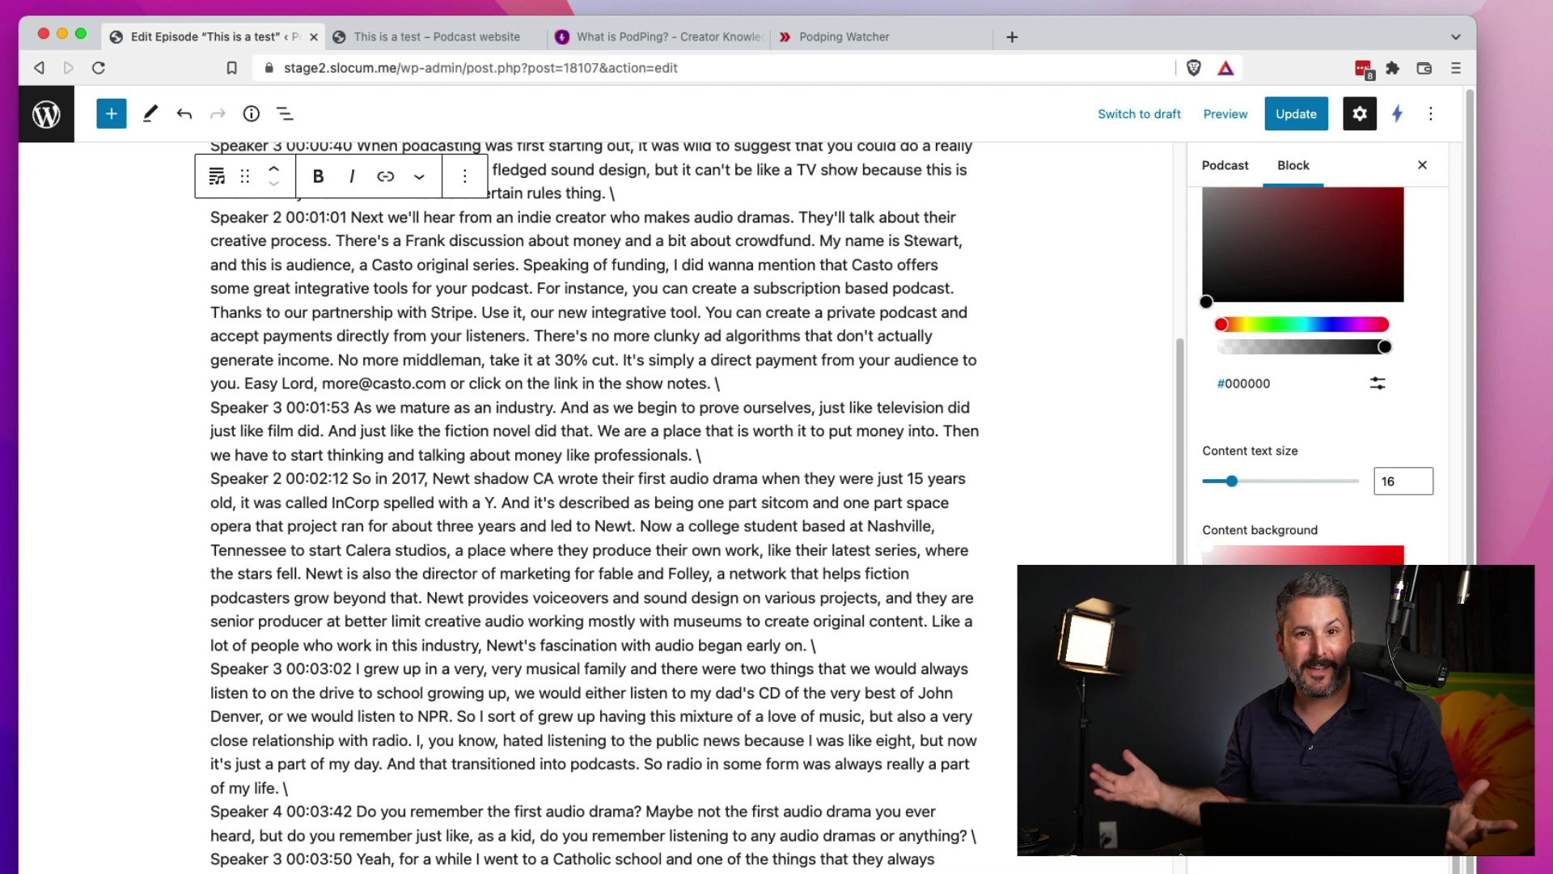
scroll(595, 507, up, 1)
scroll(594, 508, up, 5)
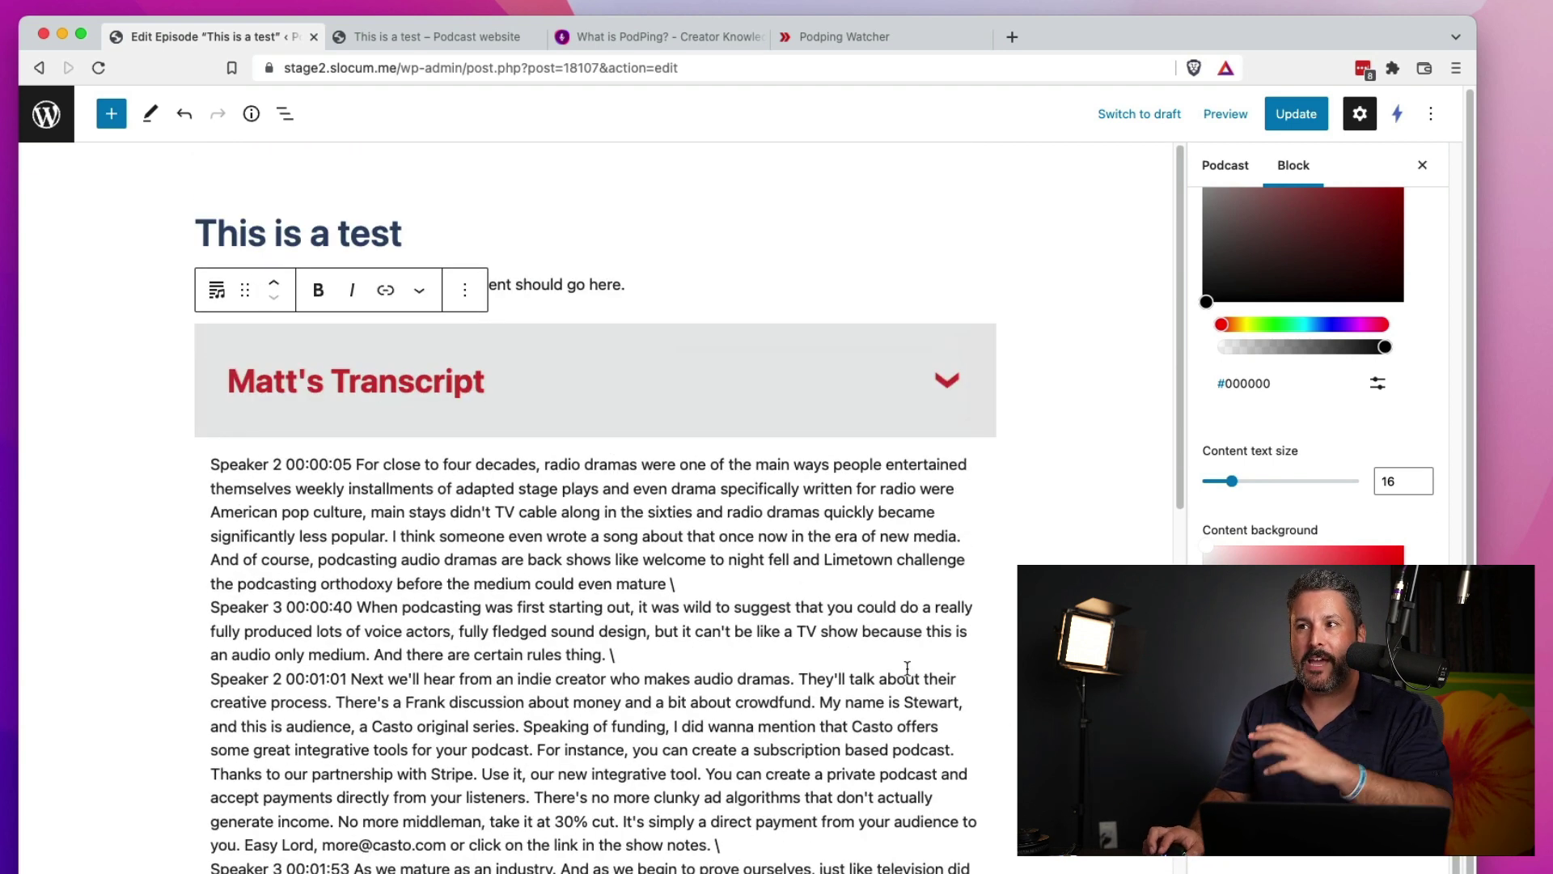